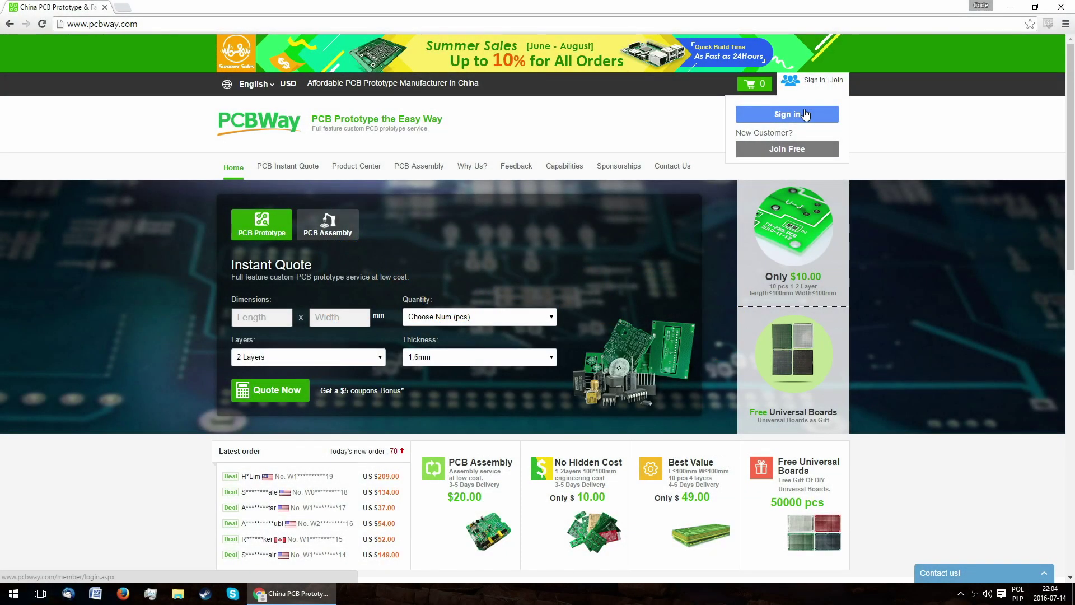
Step: Sign in to PCBWay with the autofilled login and go to PCB Instant Quote
{"action": "left_click", "coordinate": [805, 114]}
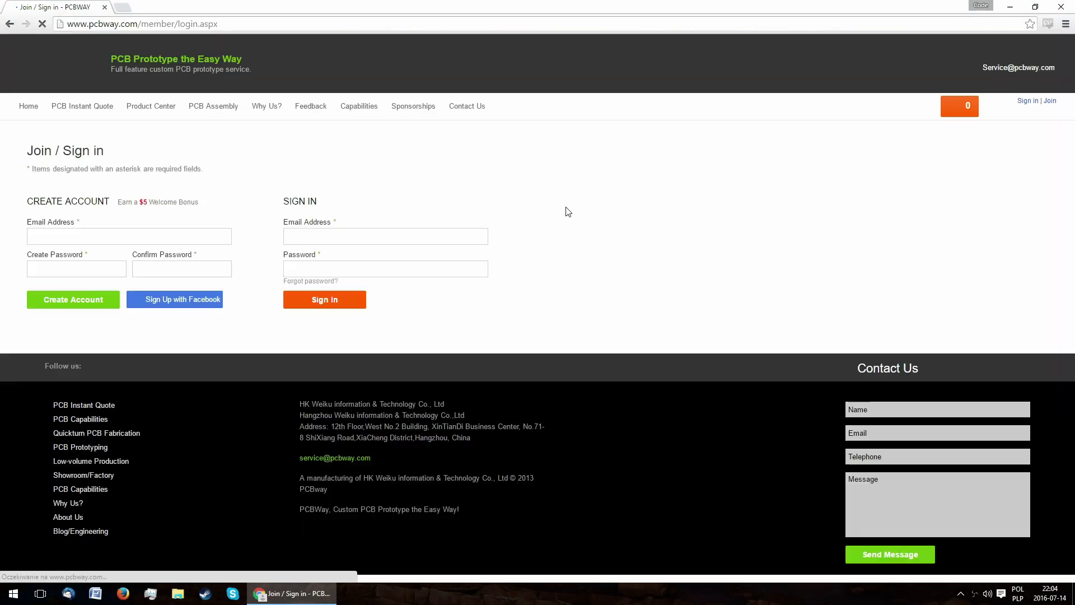
{"action": "key", "text": "Return"}
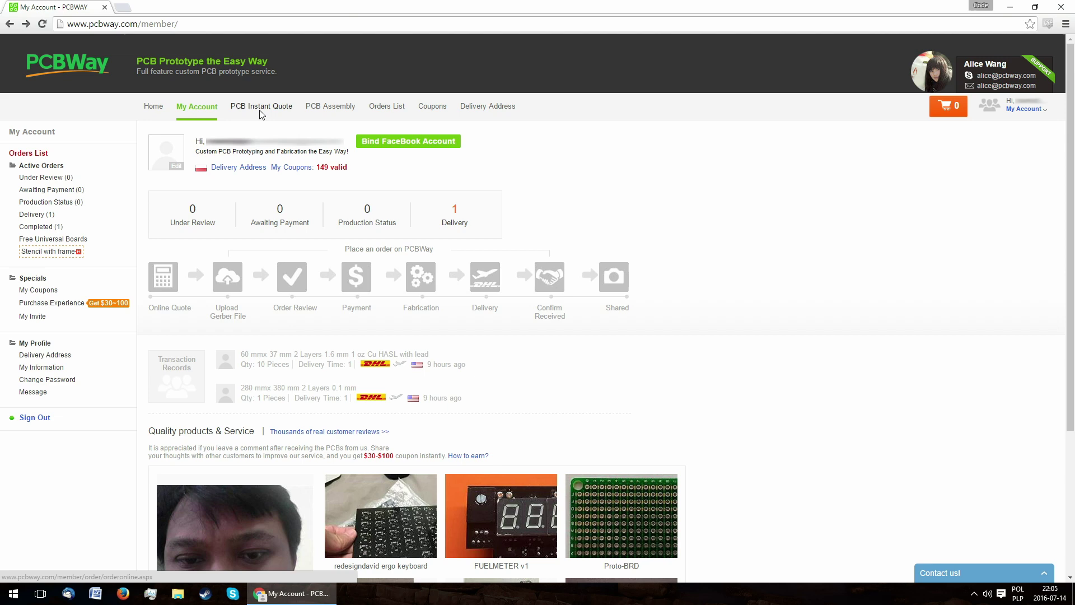
{"action": "left_click", "coordinate": [261, 107]}
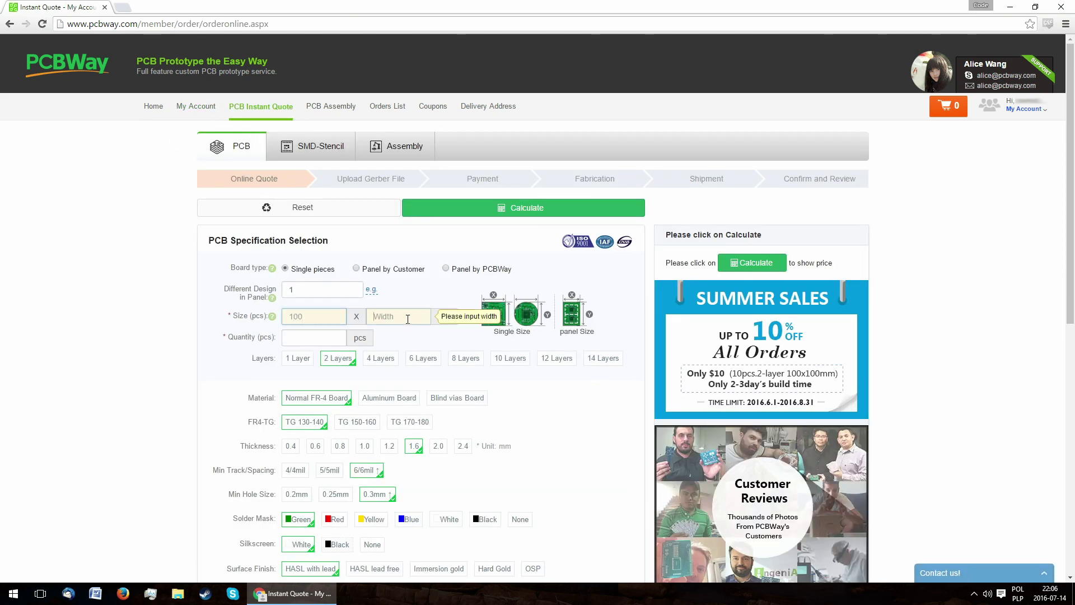
Step: Quote 10 boards with blue solder mask, accepting HASL-to-ENIG, and add them to the cart
{"action": "left_click", "coordinate": [322, 336]}
{"action": "left_click", "coordinate": [325, 353]}
{"action": "scroll", "coordinate": [350, 342], "scroll_direction": "down", "scroll_amount": 4}
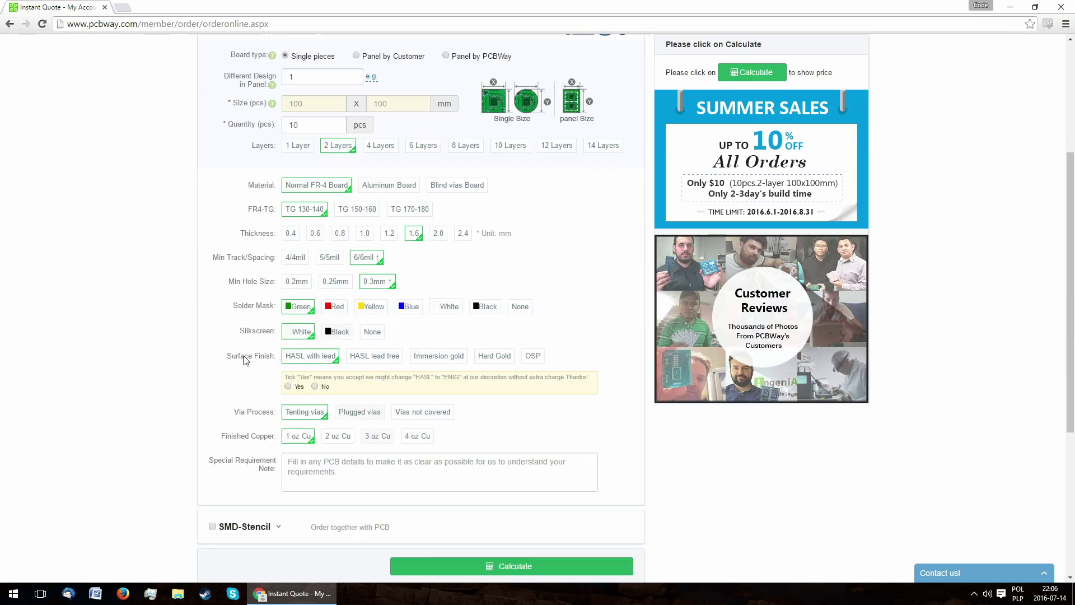
{"action": "left_click", "coordinate": [409, 295]}
{"action": "left_click", "coordinate": [288, 375]}
{"action": "scroll", "coordinate": [163, 355], "scroll_direction": "down", "scroll_amount": 2}
{"action": "left_click", "coordinate": [463, 443]}
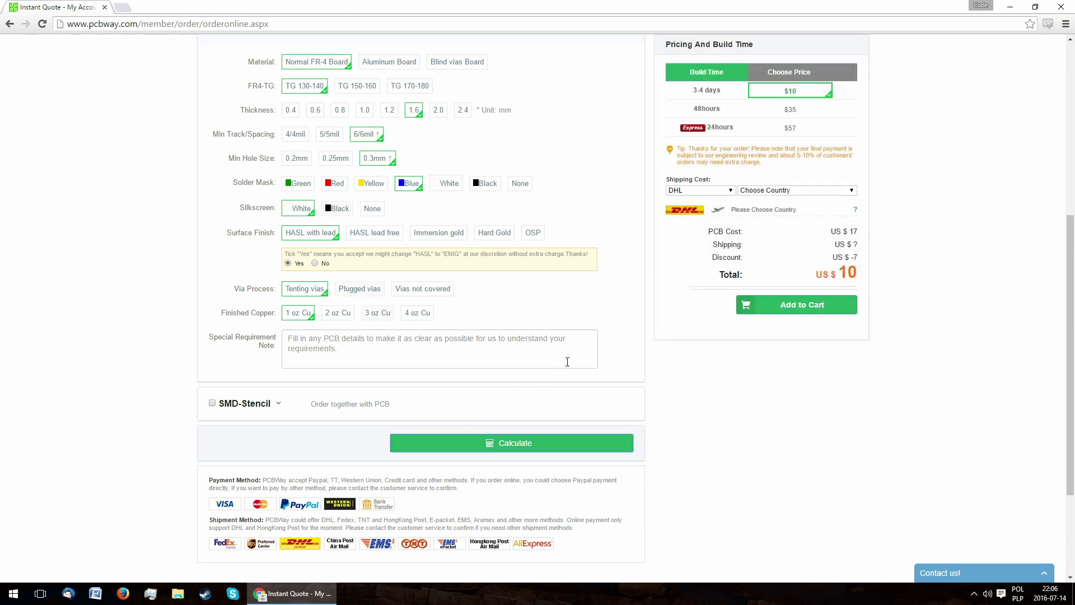
{"action": "left_click", "coordinate": [826, 316]}
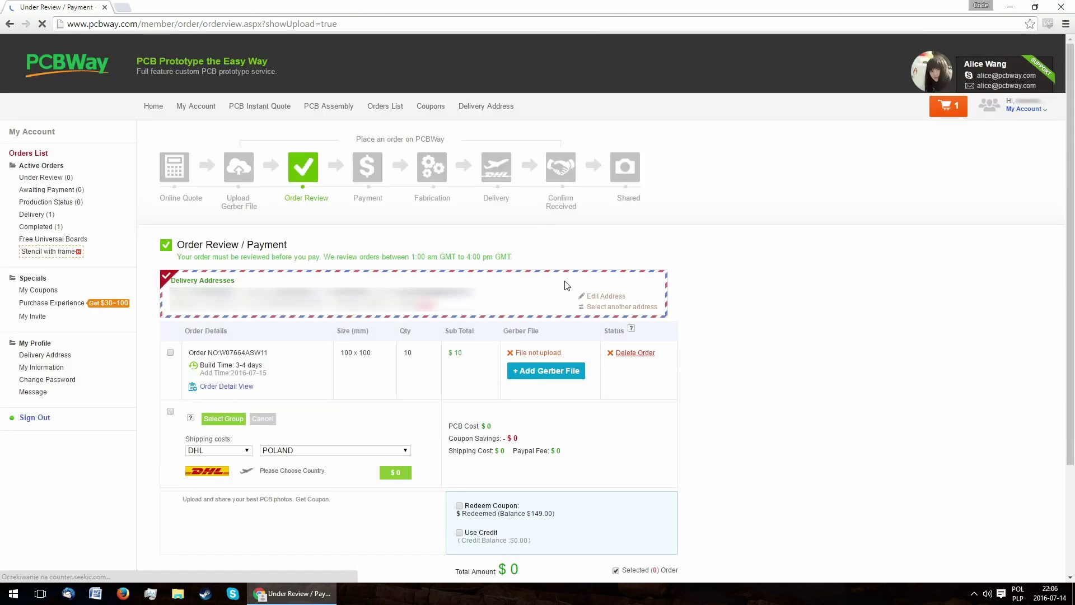
Step: Attach the GERBER tutorial.zip archive and submit the order
{"action": "left_click", "coordinate": [542, 371]}
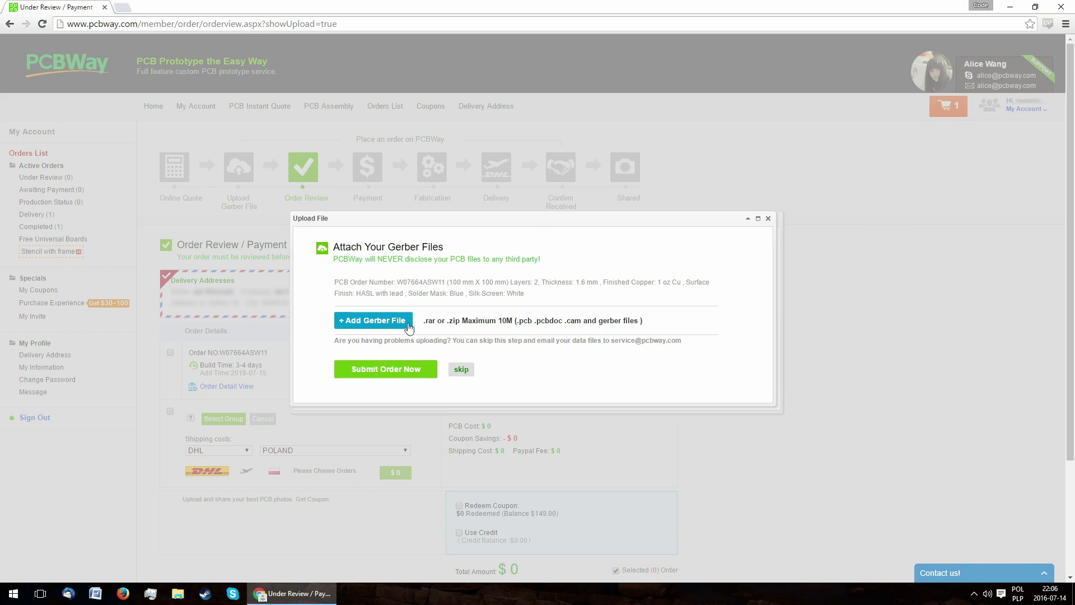
{"action": "left_click", "coordinate": [408, 325]}
{"action": "double_click", "coordinate": [144, 87]}
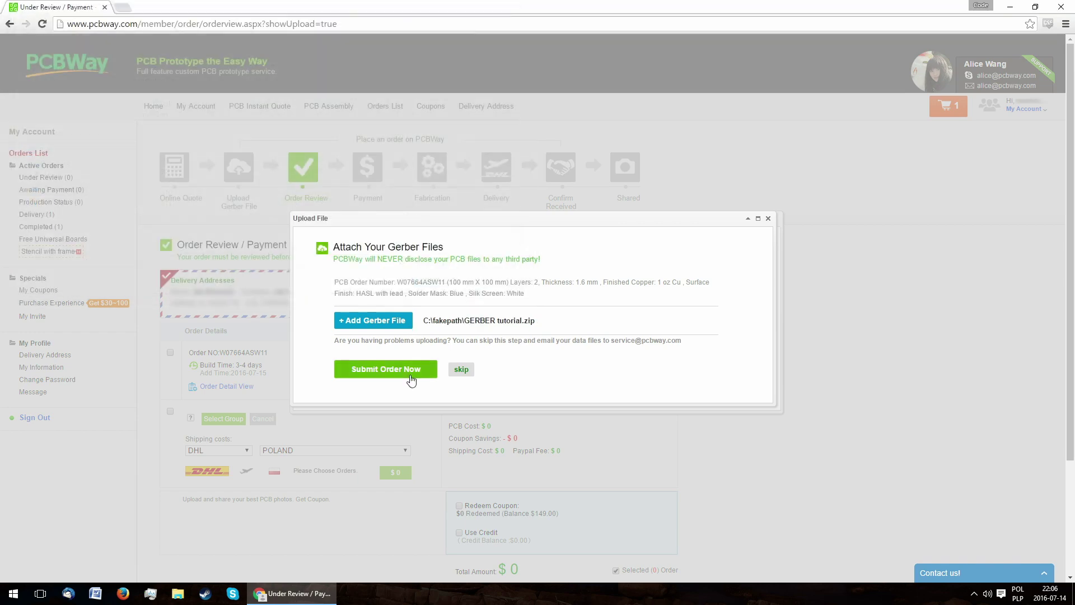
{"action": "left_click", "coordinate": [414, 373]}
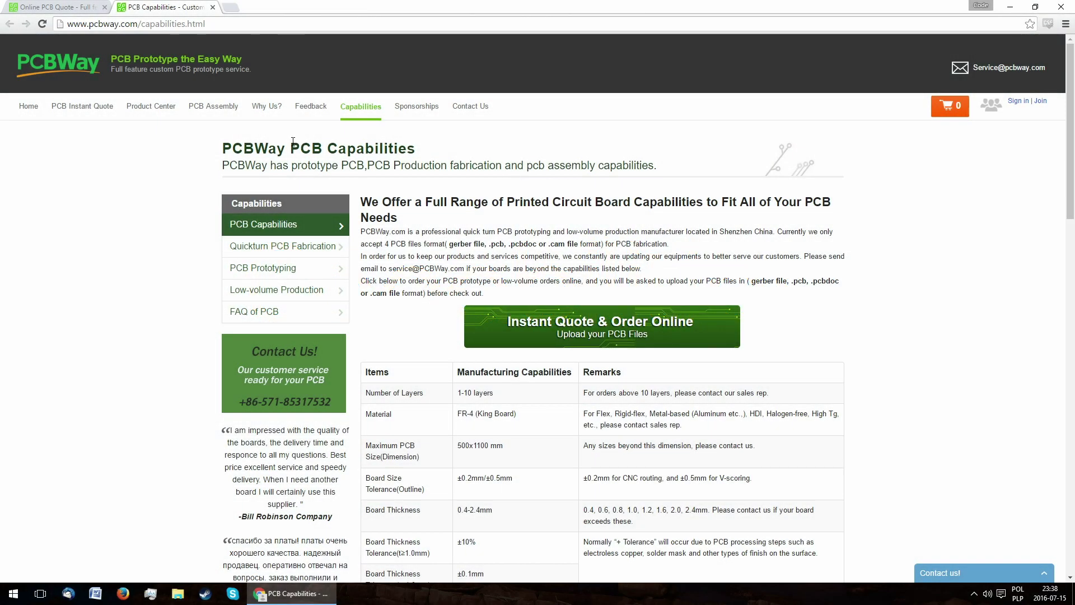
Step: Highlight the PCB Capabilities heading and the 1-10 layers limit
{"action": "left_click_drag", "start_coordinate": [290, 143], "coordinate": [416, 149]}
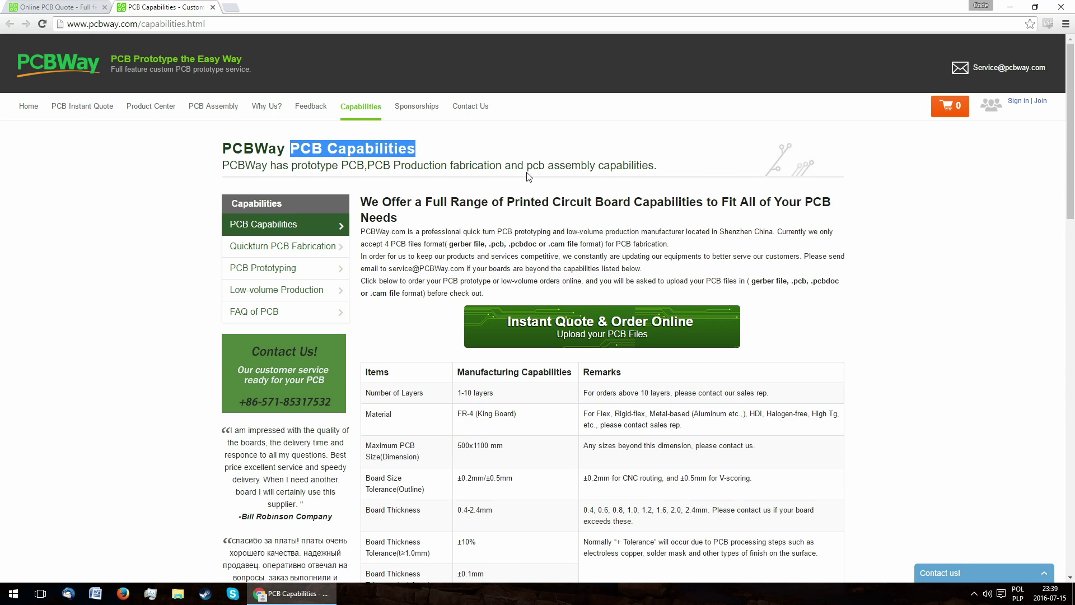
{"action": "scroll", "coordinate": [527, 177], "scroll_direction": "down", "scroll_amount": 2}
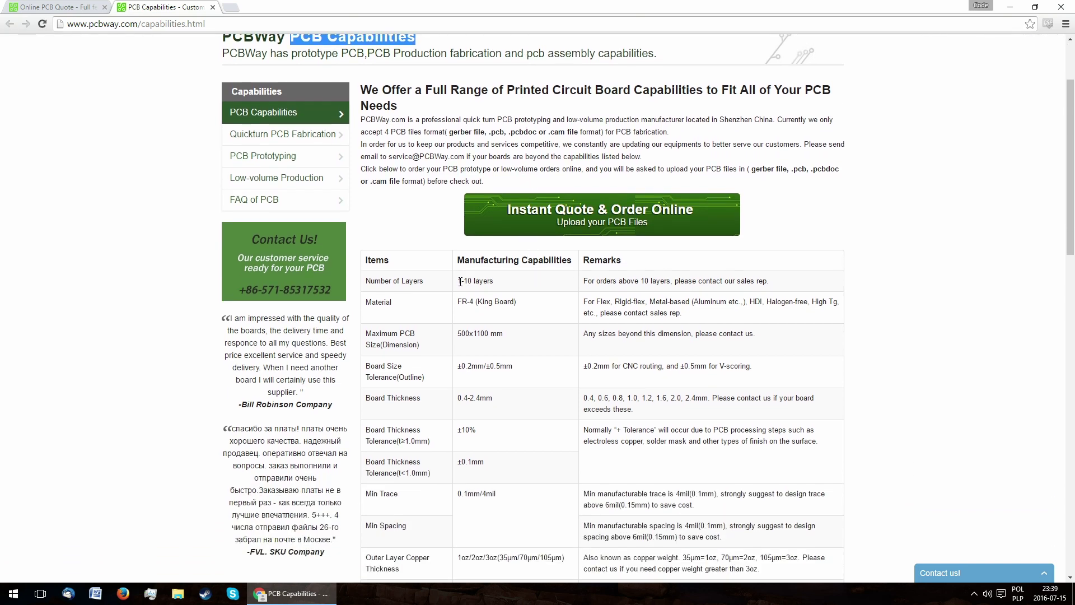
{"action": "left_click_drag", "start_coordinate": [459, 282], "coordinate": [503, 282]}
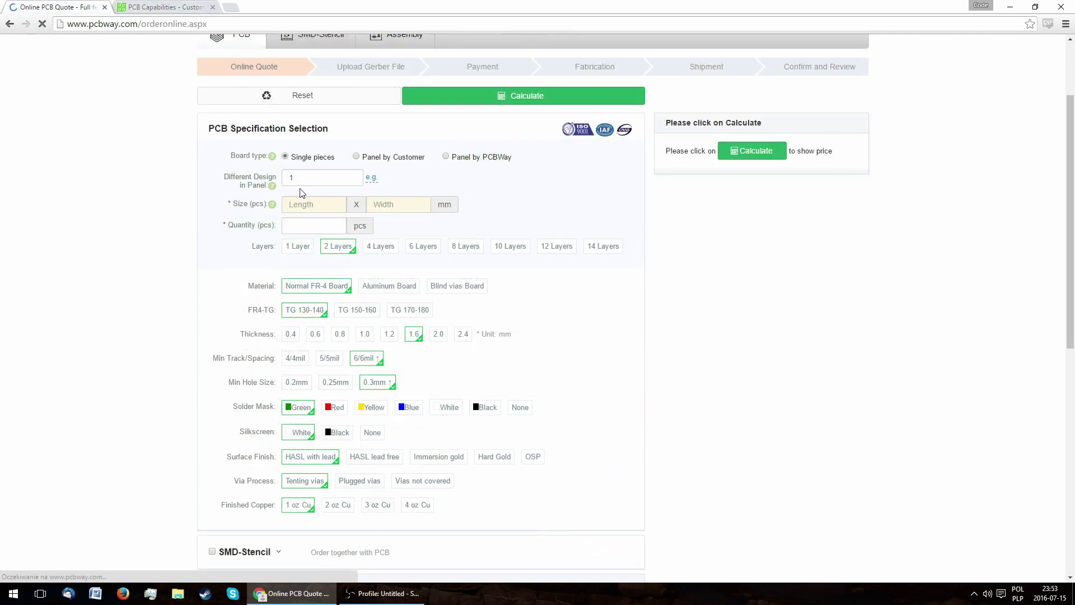
Step: Enter a board size of 1200 × 1200 mm, dismissing the maximum size message
{"action": "left_click", "coordinate": [311, 205]}
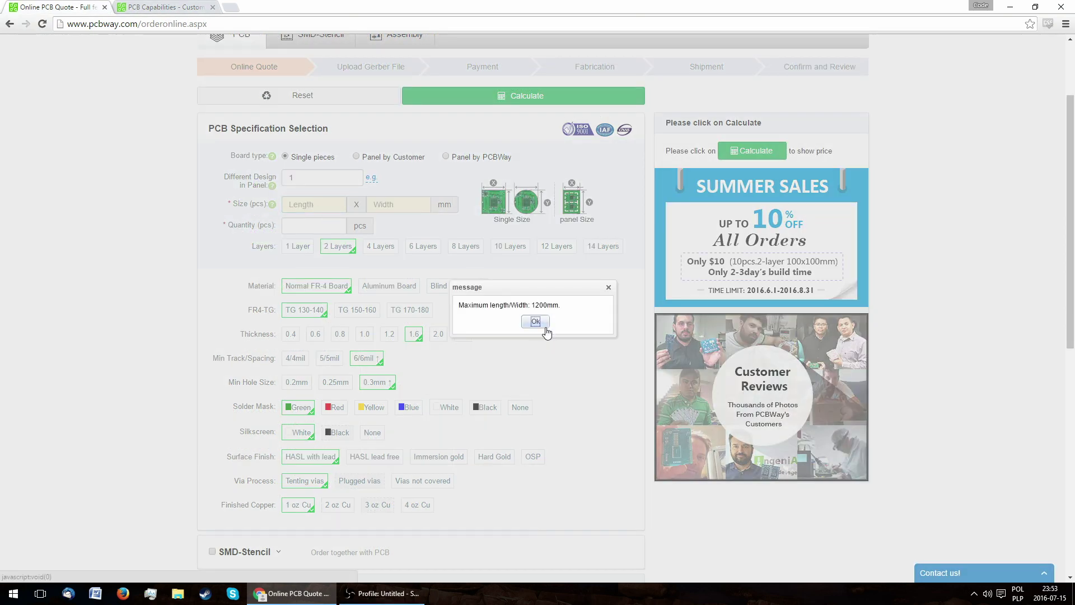
{"action": "left_click", "coordinate": [545, 327]}
{"action": "left_click", "coordinate": [326, 206]}
{"action": "type", "text": "1200"}
{"action": "left_click", "coordinate": [387, 204]}
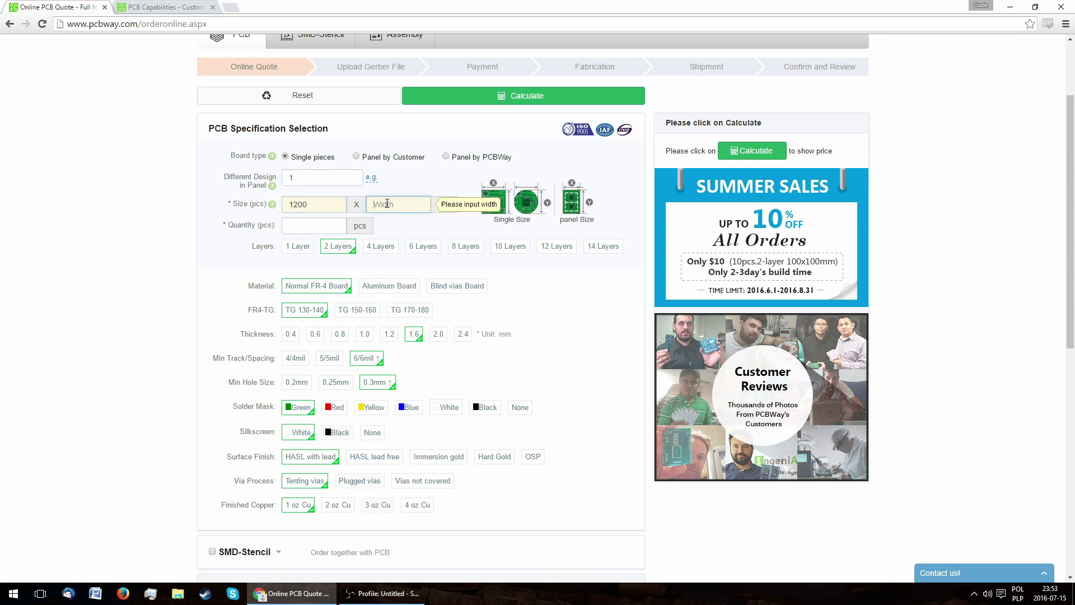
{"action": "type", "text": "1200"}
Step: Try a custom quantity of 12, then reopen the quantity choices
{"action": "left_click", "coordinate": [316, 232]}
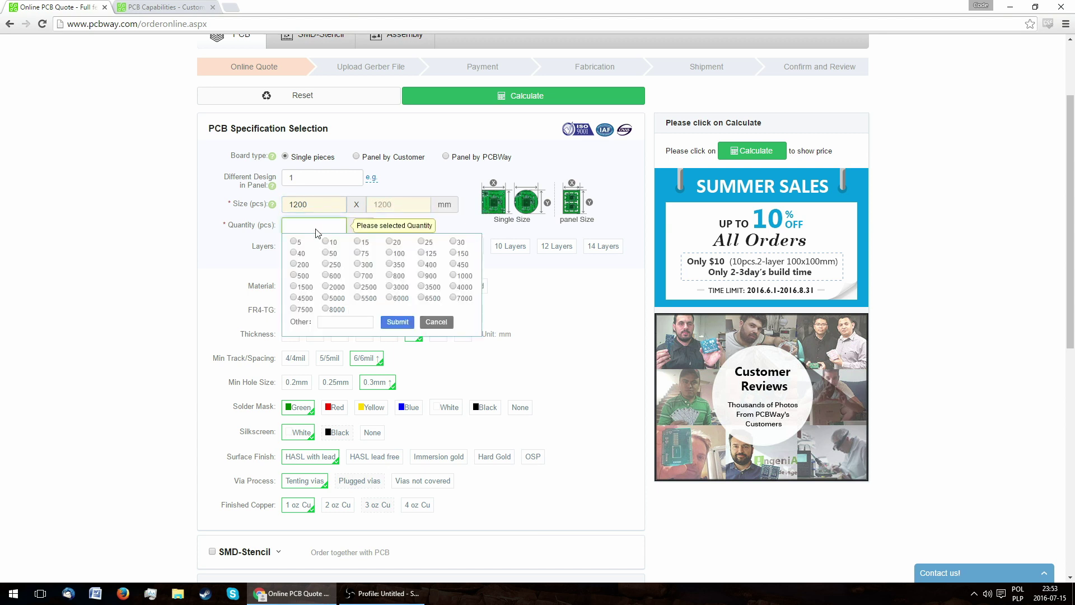
{"action": "left_click", "coordinate": [339, 322]}
{"action": "type", "text": "123456789"}
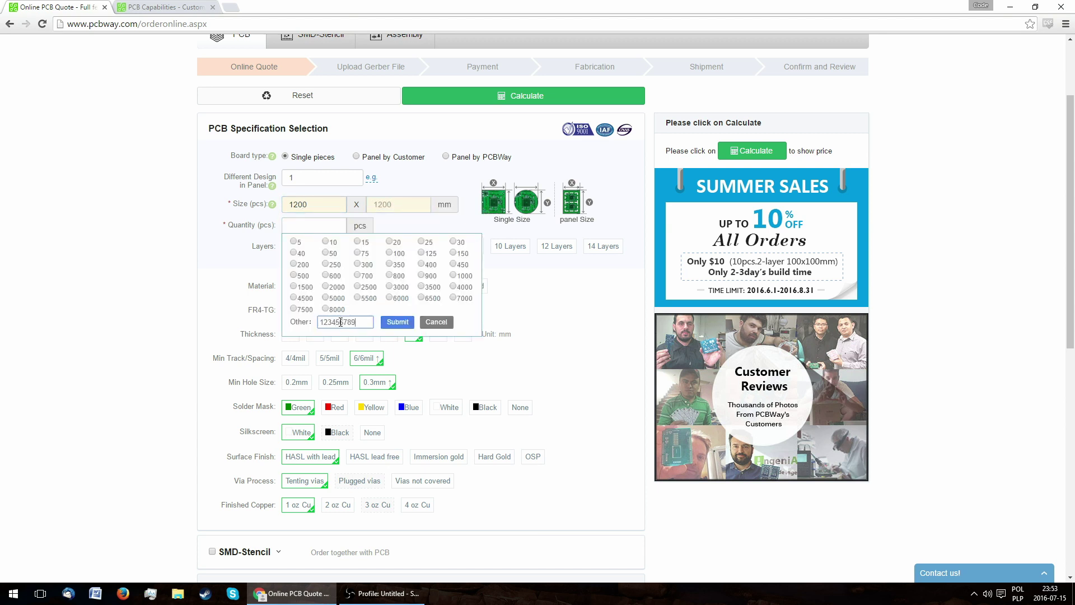
{"action": "left_click", "coordinate": [398, 322]}
{"action": "left_click", "coordinate": [314, 226]}
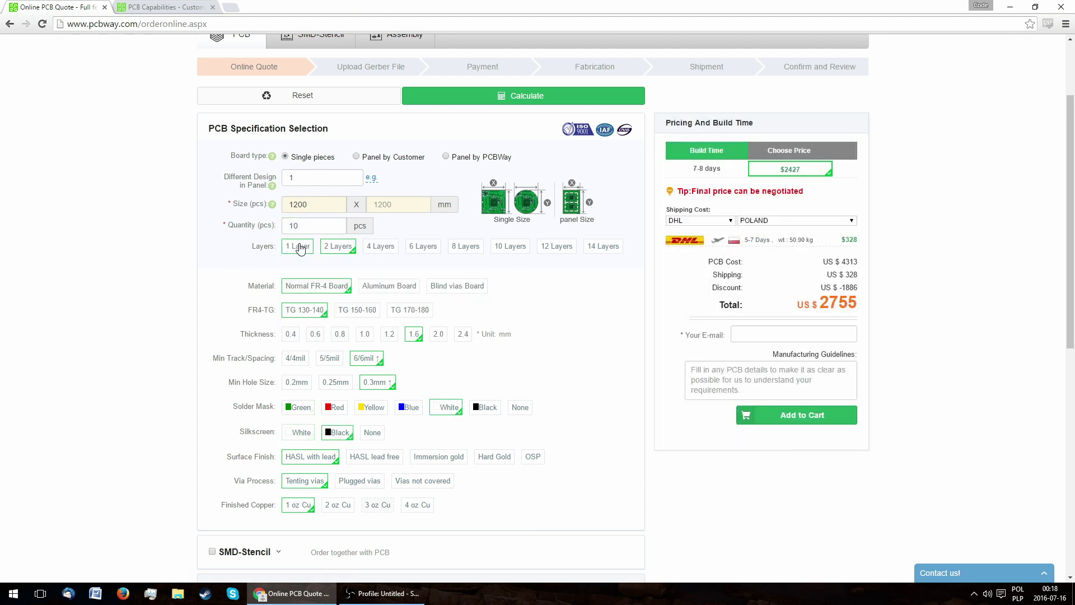
Step: Compare 14 layers, Blind vias Board and Aluminum Board, ending at 2-layer Normal FR-4
{"action": "left_click", "coordinate": [603, 249]}
{"action": "left_click", "coordinate": [449, 287]}
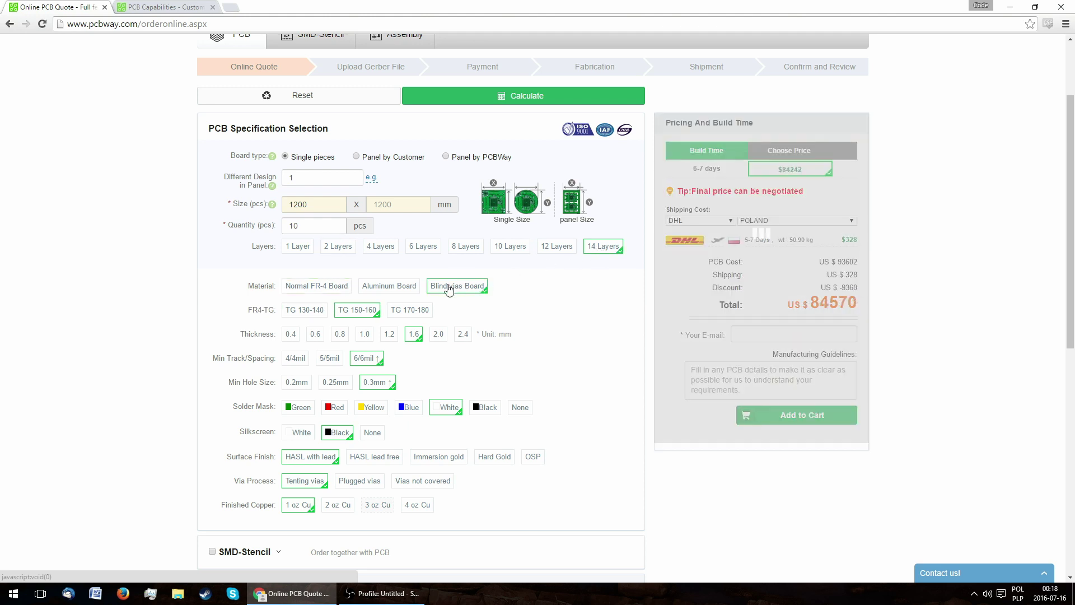
{"action": "left_click", "coordinate": [329, 290]}
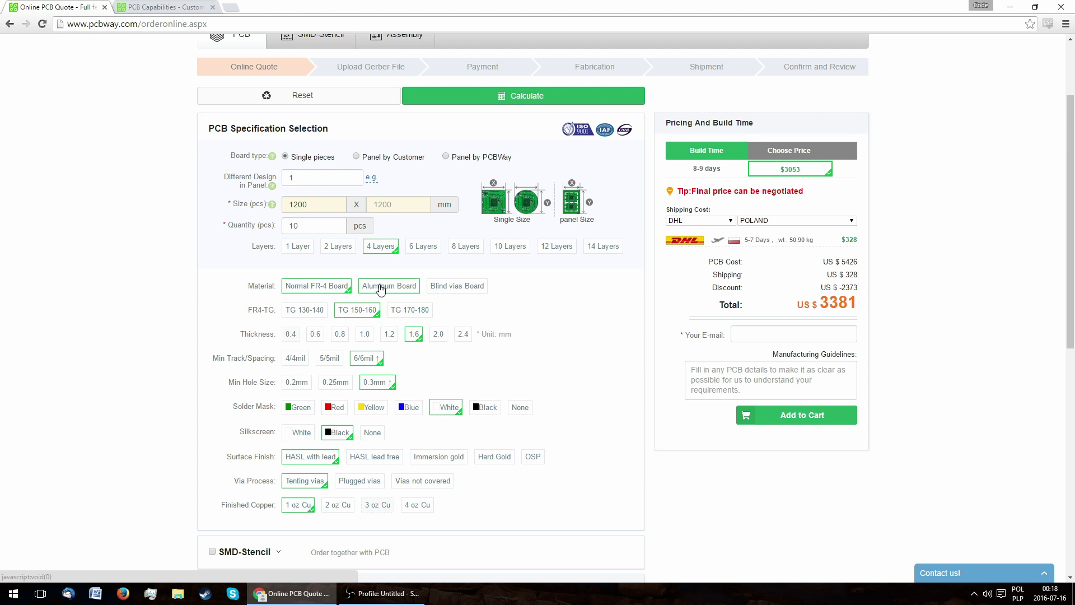
{"action": "left_click", "coordinate": [380, 288]}
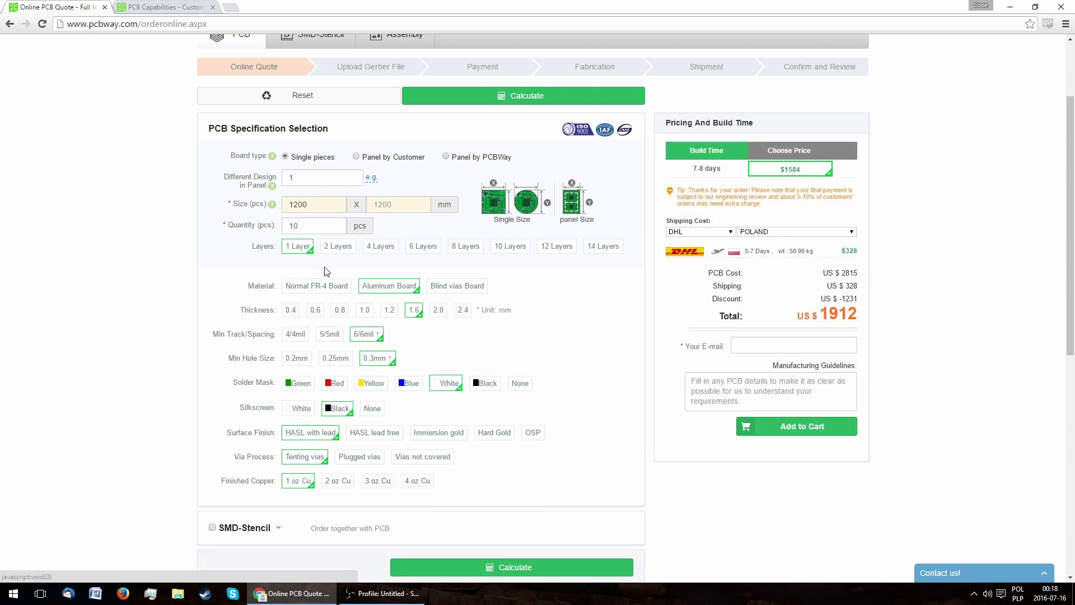
{"action": "left_click", "coordinate": [335, 287]}
{"action": "left_click", "coordinate": [336, 250]}
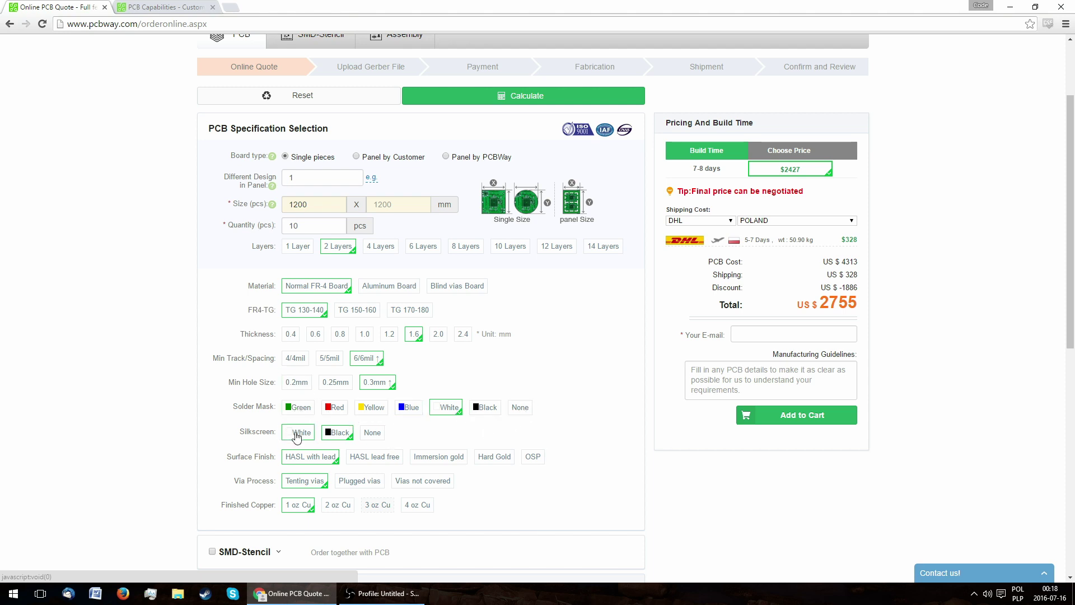
Step: Make the silkscreen black, cycle the via process options back to tenting, and choose 4 oz copper
{"action": "left_click", "coordinate": [348, 435]}
{"action": "left_click", "coordinate": [359, 480]}
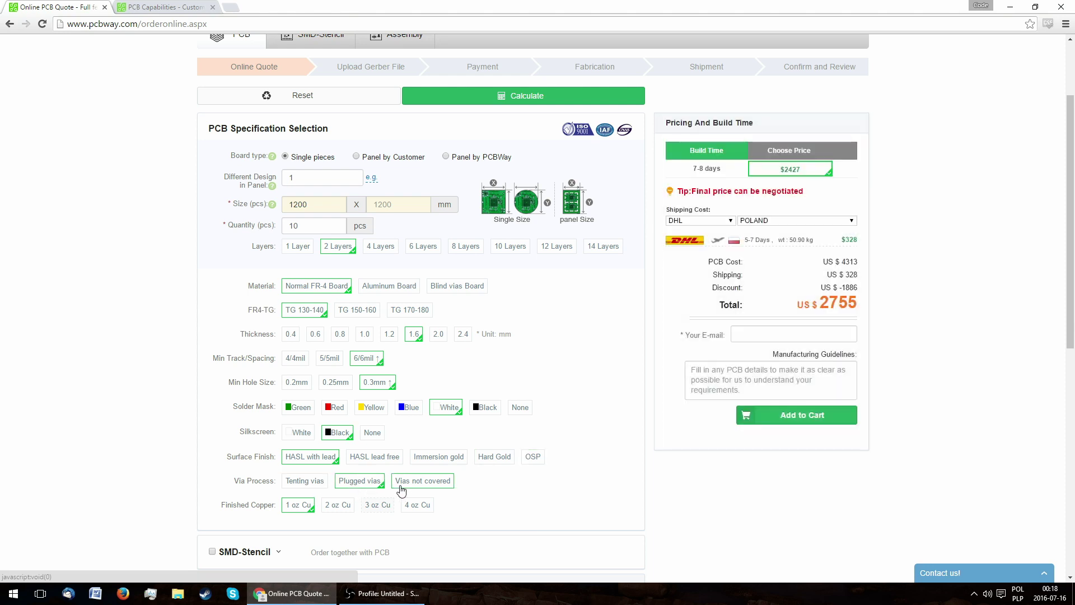
{"action": "left_click", "coordinate": [423, 480]}
{"action": "left_click", "coordinate": [310, 482]}
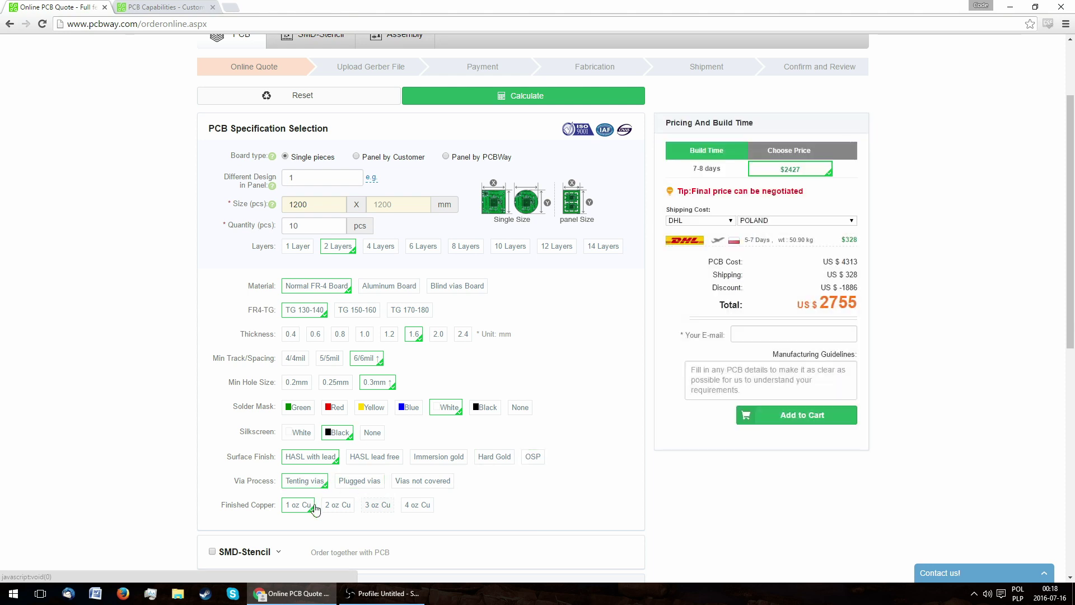
{"action": "left_click", "coordinate": [415, 506]}
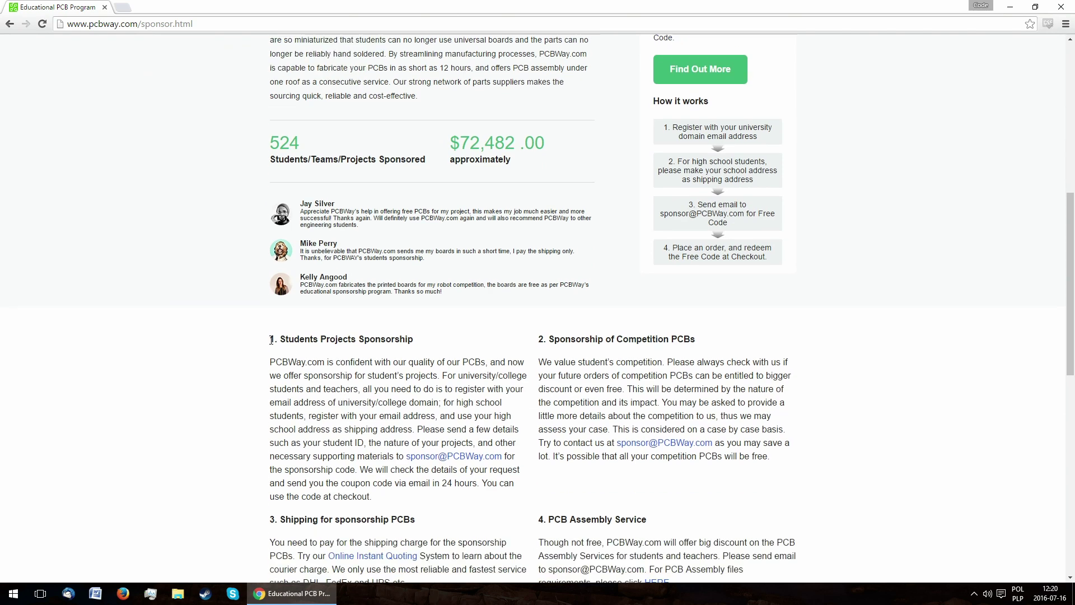
Step: Highlight the Students Projects Sponsorship headings on the sponsor page
{"action": "left_click_drag", "start_coordinate": [268, 338], "coordinate": [410, 339]}
{"action": "left_click_drag", "start_coordinate": [539, 339], "coordinate": [697, 341]}
{"action": "scroll", "coordinate": [699, 353], "scroll_direction": "down", "scroll_amount": 2}
Step: Highlight the PCB Assembly Service heading, then the 30 X 70, 20 X 80 and larger universal boards
{"action": "scroll", "coordinate": [699, 354], "scroll_direction": "down", "scroll_amount": 1}
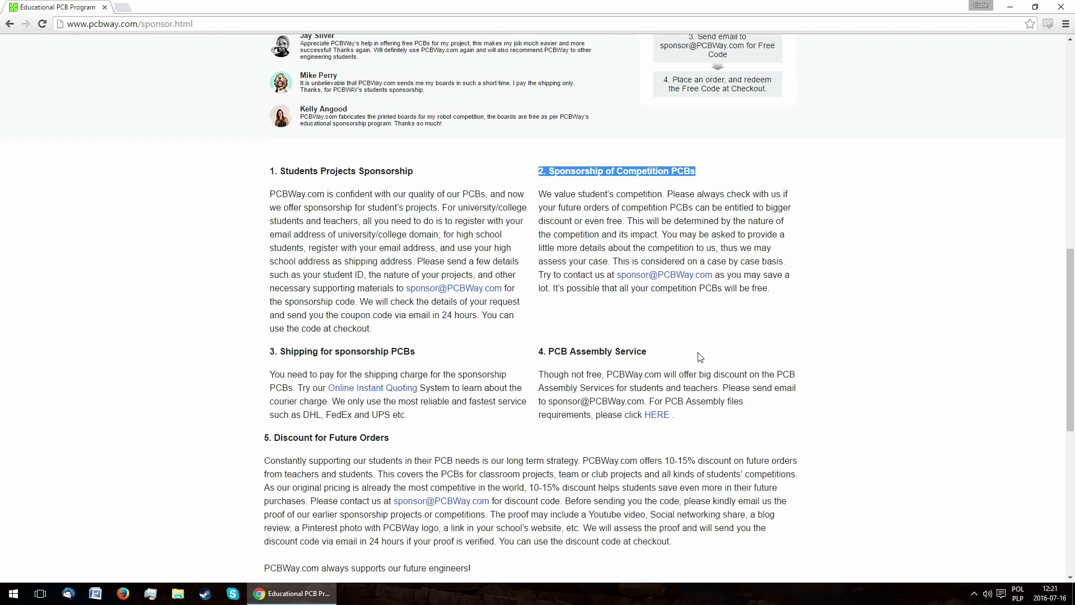
{"action": "left_click_drag", "start_coordinate": [541, 353], "coordinate": [649, 358]}
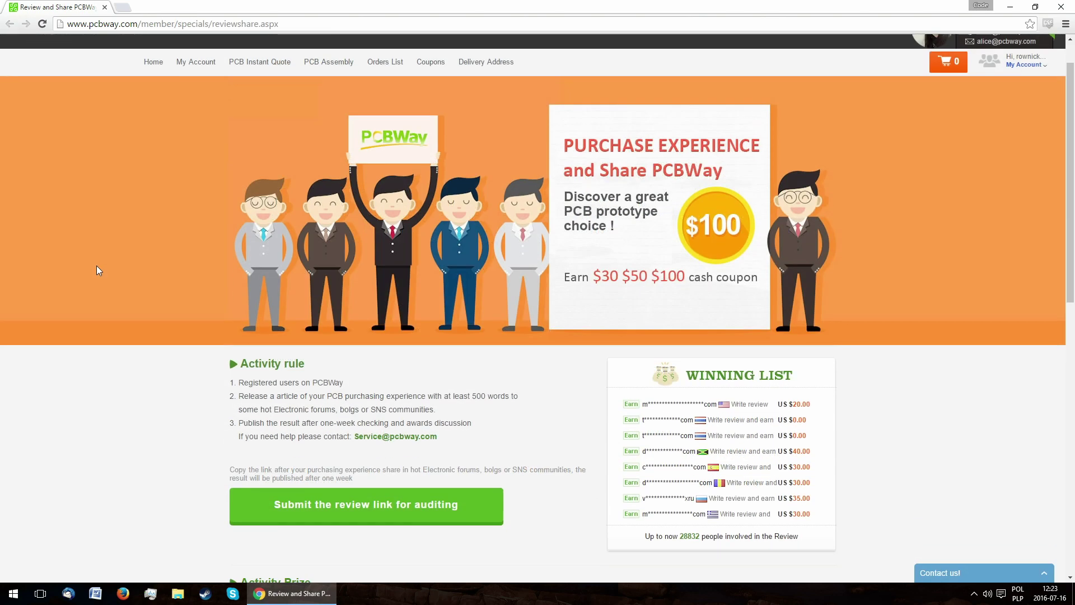
{"action": "scroll", "coordinate": [98, 270], "scroll_direction": "down", "scroll_amount": 5}
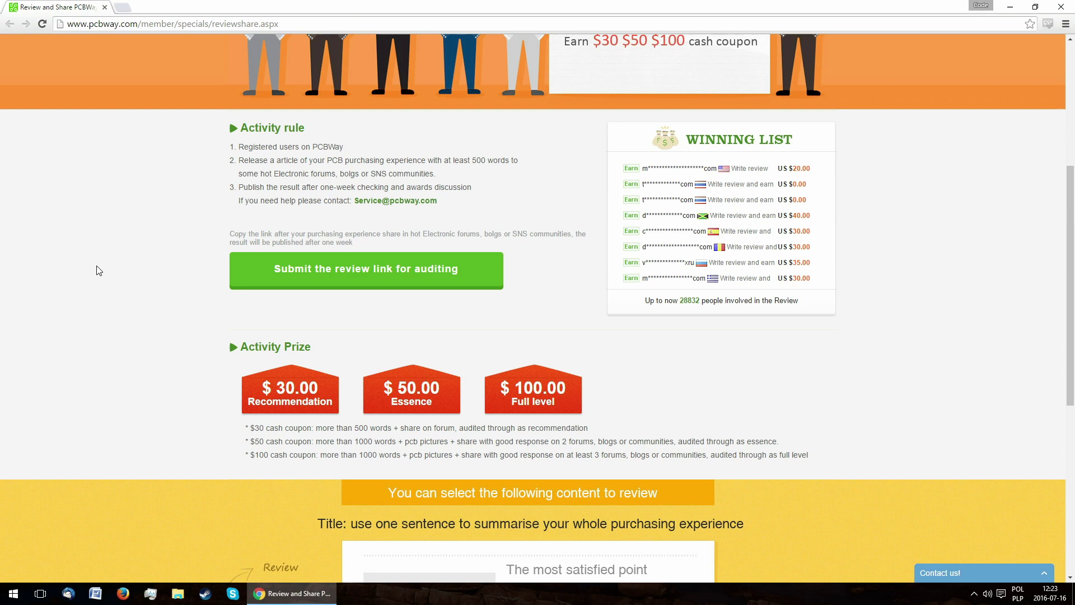
{"action": "scroll", "coordinate": [97, 270], "scroll_direction": "down", "scroll_amount": 7}
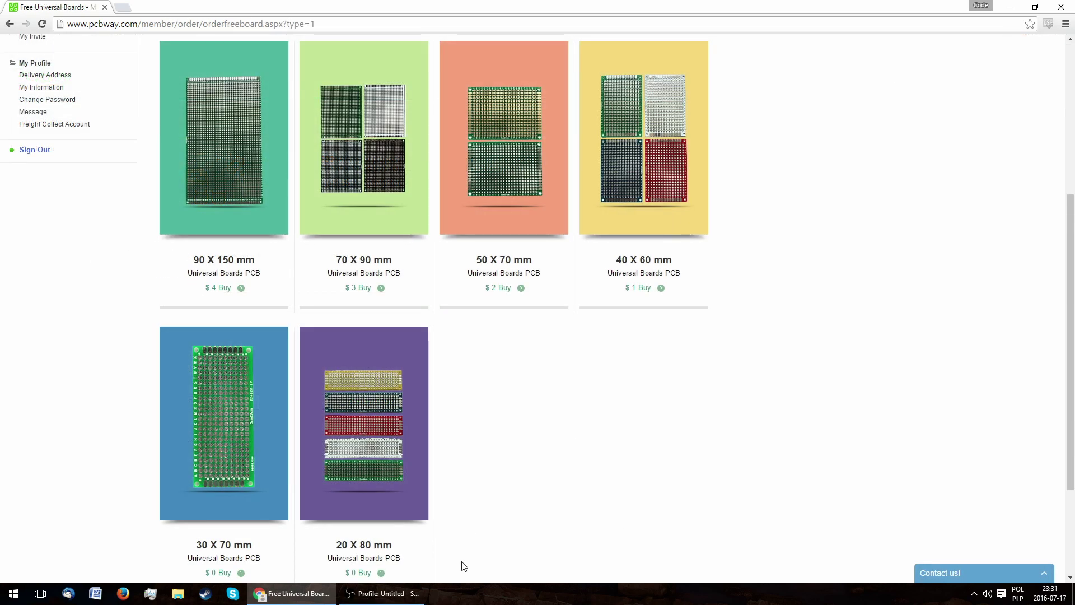
{"action": "left_click_drag", "start_coordinate": [463, 567], "coordinate": [158, 372]}
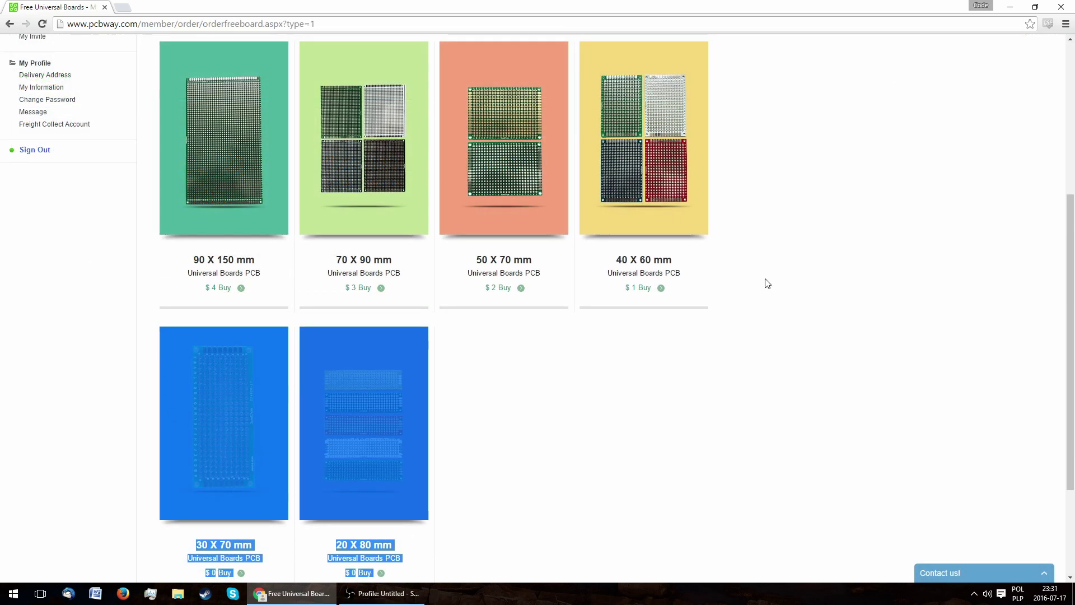
{"action": "left_click_drag", "start_coordinate": [765, 284], "coordinate": [191, 122]}
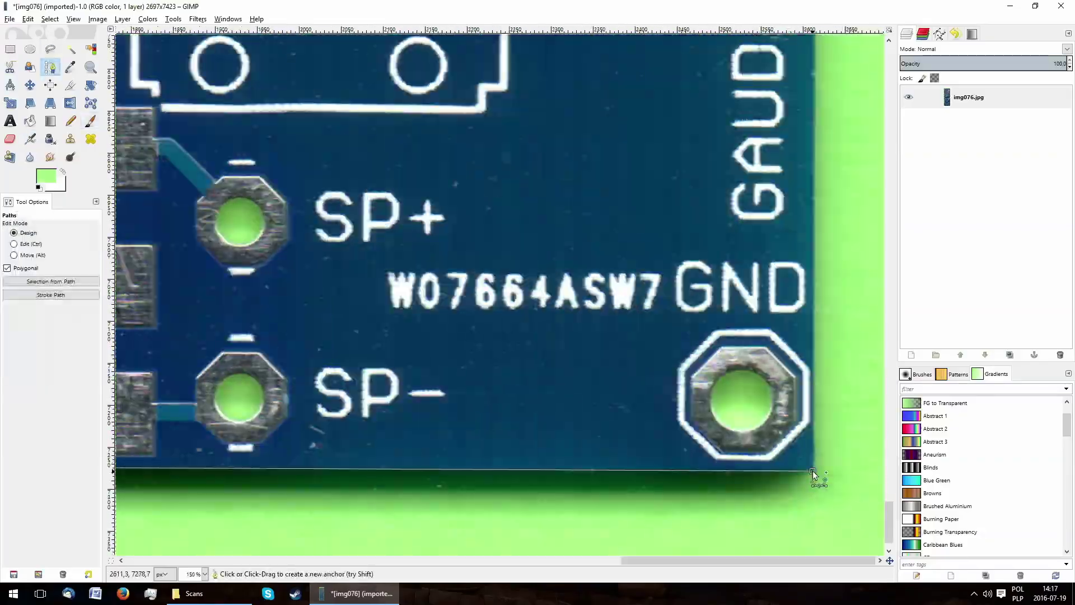
Step: Open Comparison.xcf and toggle the BottomMask.jpg layer off to reveal the Obraz scan
{"action": "left_click", "coordinate": [10, 19]}
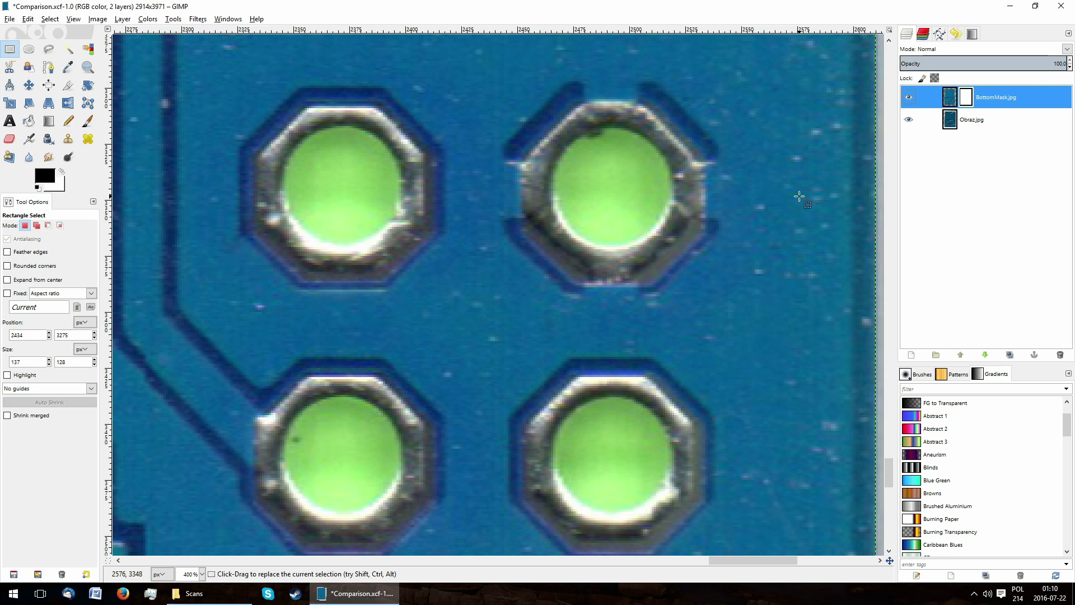
{"action": "left_click", "coordinate": [909, 98]}
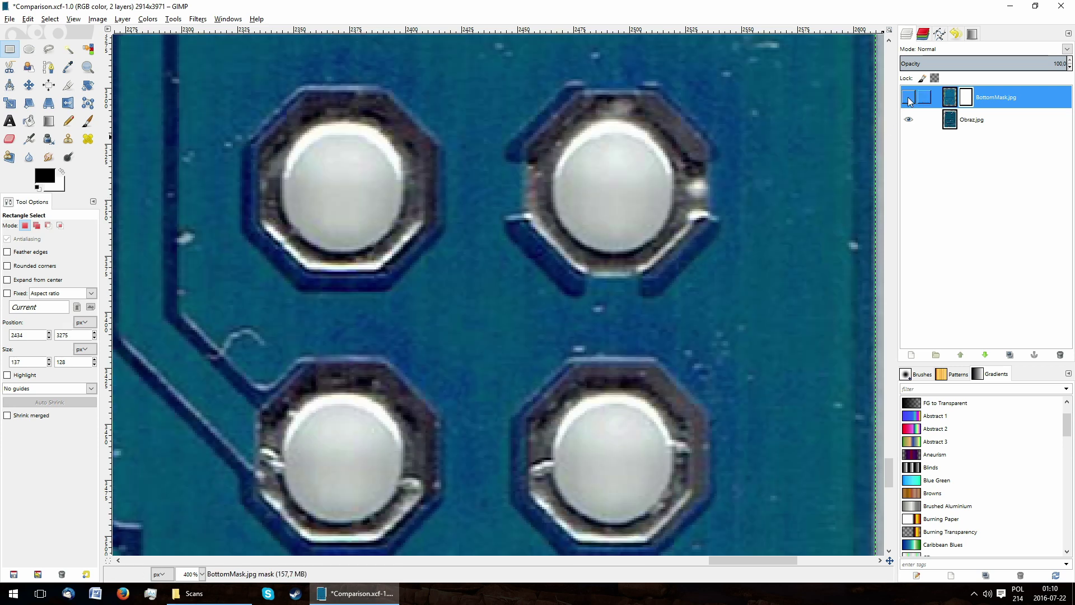
{"action": "left_click", "coordinate": [909, 99]}
{"action": "left_click", "coordinate": [909, 100]}
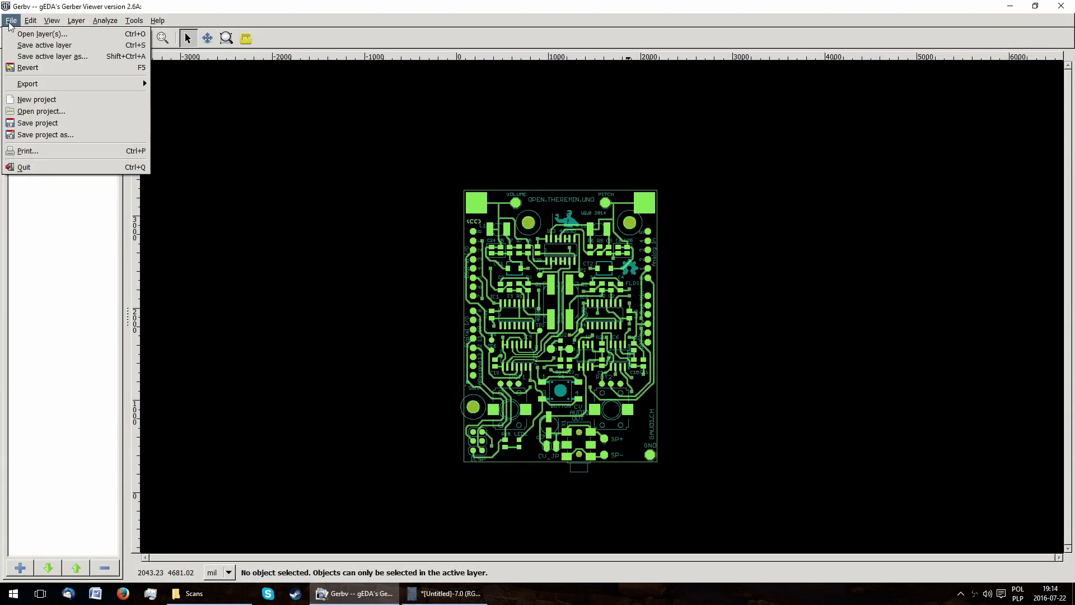
Step: Export the Gerbv render as gerb_top.png at 1200 DPI
{"action": "left_click", "coordinate": [321, 299]}
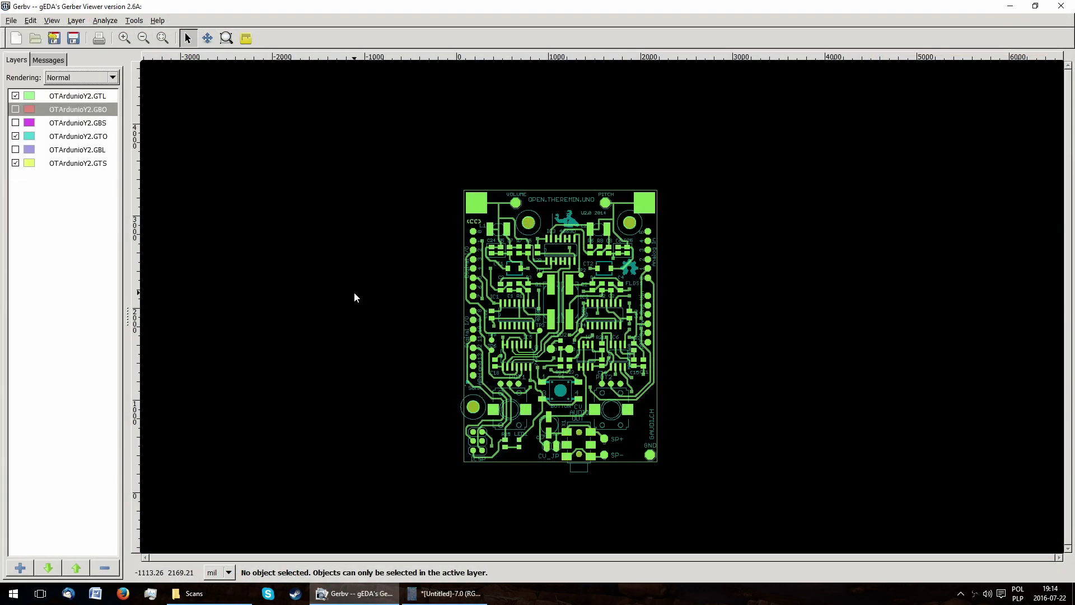
{"action": "left_click", "coordinate": [12, 21]}
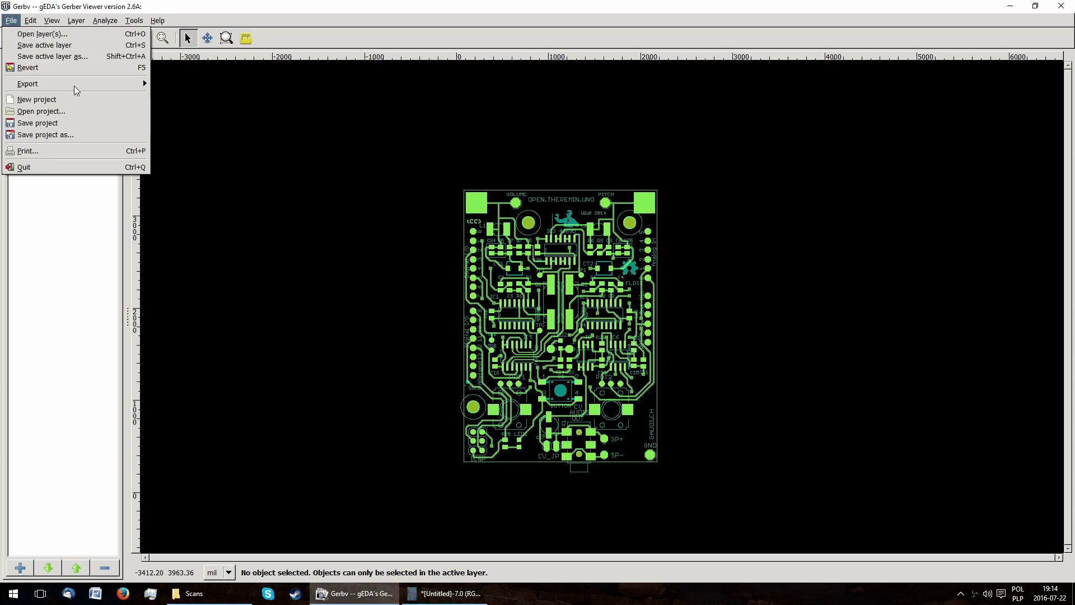
{"action": "mouse_move", "coordinate": [133, 83]}
{"action": "left_click", "coordinate": [168, 97]}
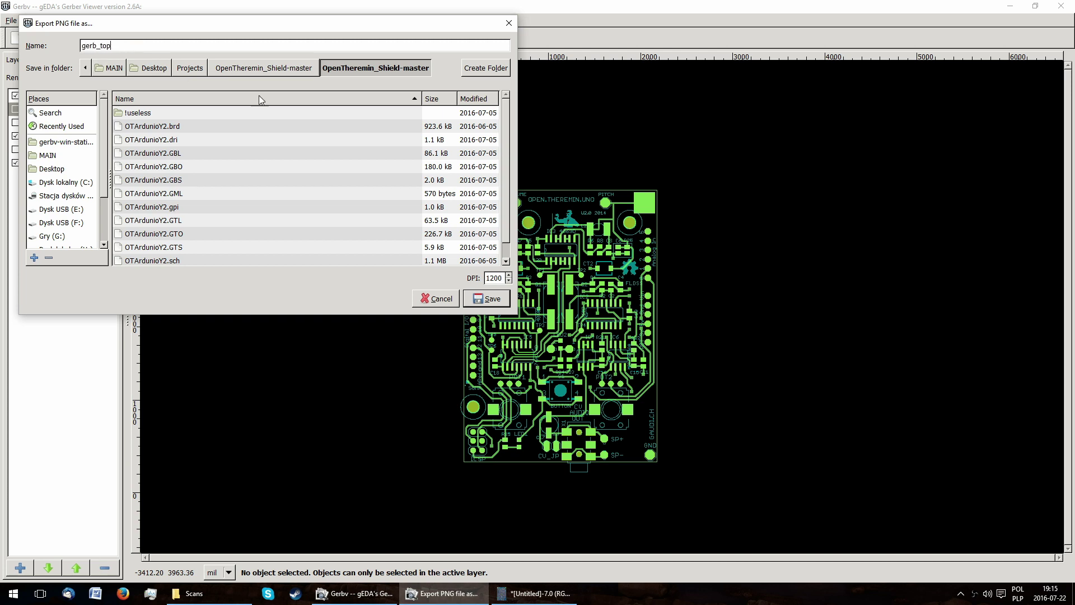
{"action": "left_click", "coordinate": [477, 299]}
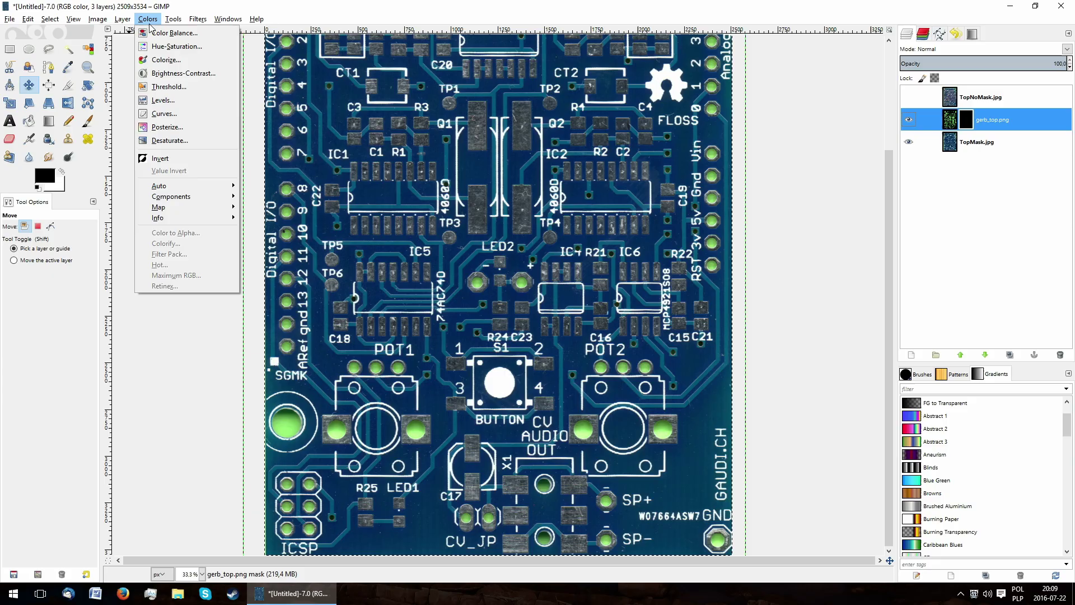
{"action": "scroll", "coordinate": [759, 189], "scroll_direction": "up", "scroll_amount": 5, "text": "ctrl"}
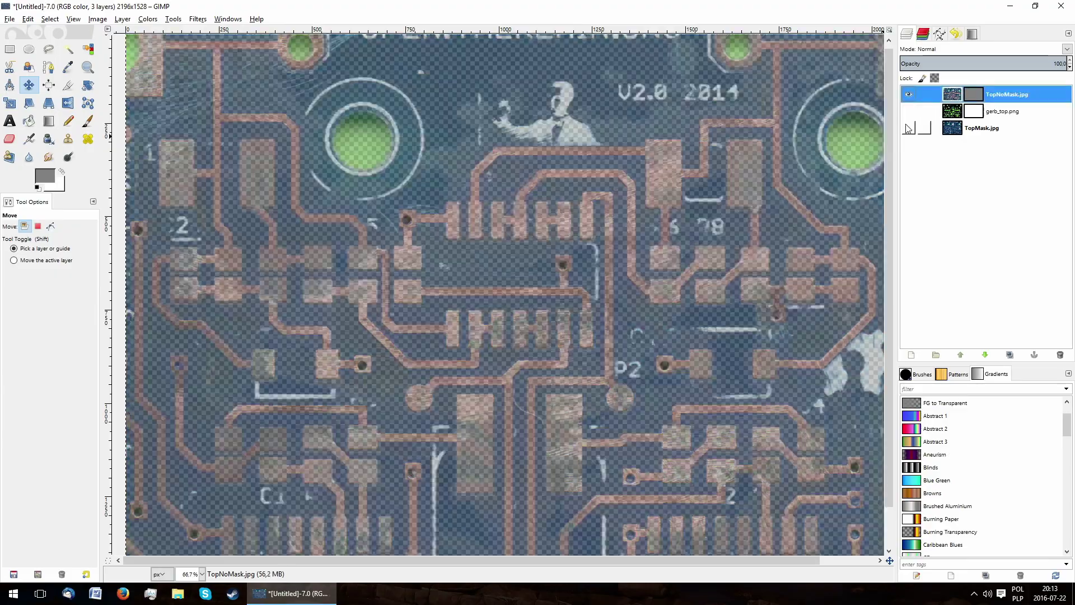
Step: Hide the TopNoMask layer and save the composite as AllTop.xcf in Scans
{"action": "left_click", "coordinate": [909, 94]}
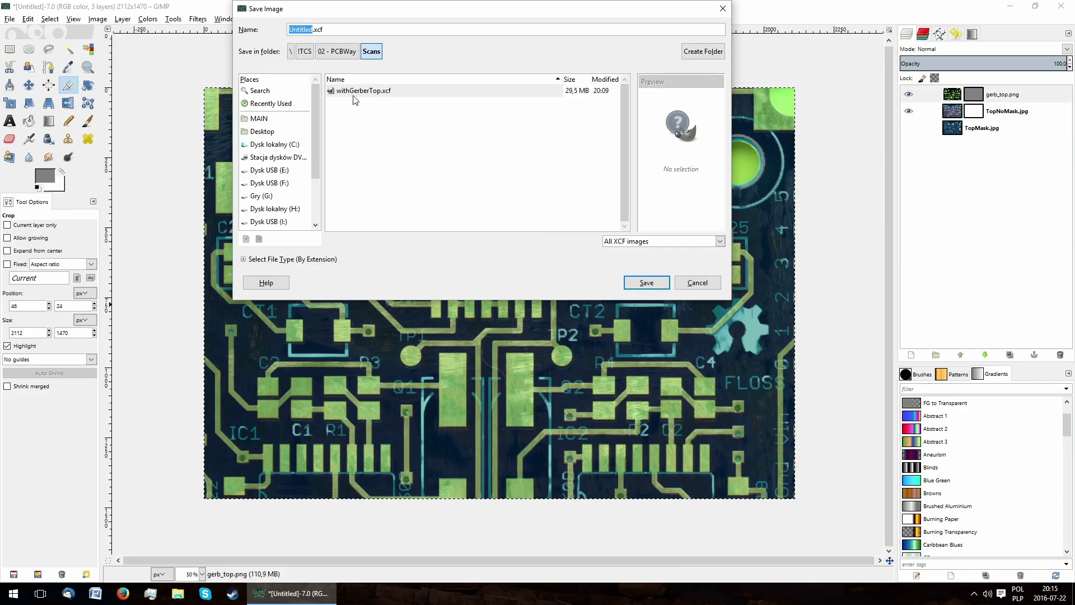
{"action": "left_click", "coordinate": [355, 96]}
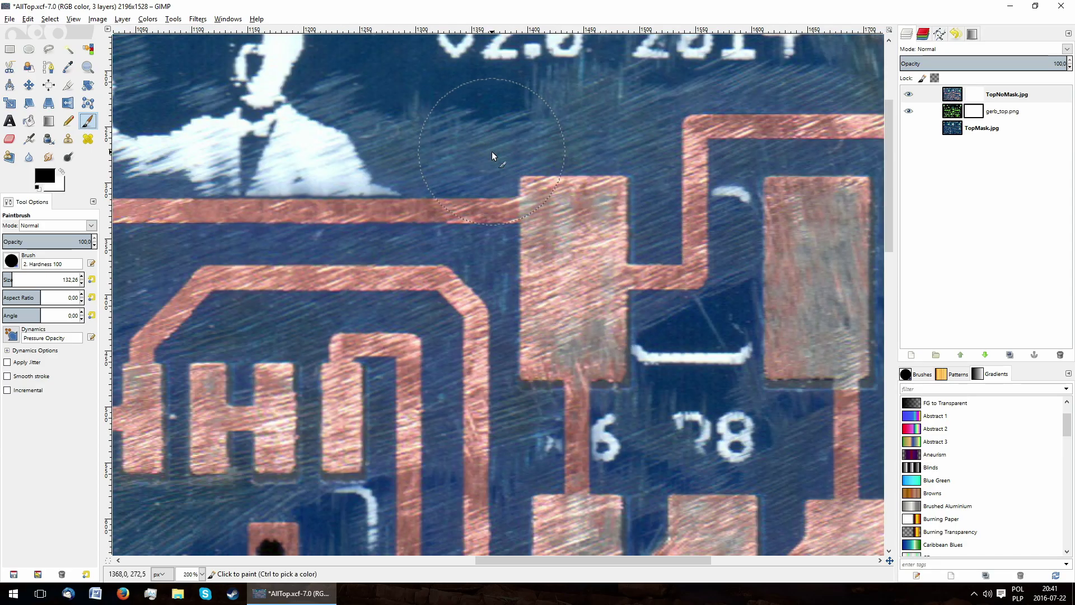
Step: Paint black on the TopNoMask mask over pads near V2.0 2014, below 78 and near P2
{"action": "left_click_drag", "start_coordinate": [492, 151], "coordinate": [701, 303]}
{"action": "scroll", "coordinate": [462, 318], "scroll_direction": "down", "scroll_amount": 3, "text": "ctrl"}
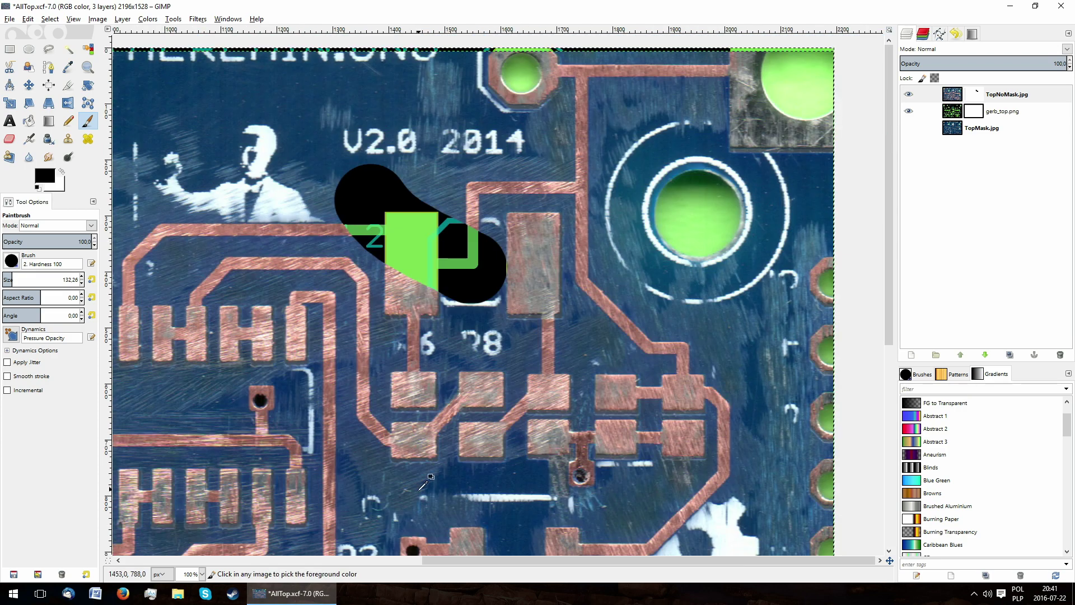
{"action": "scroll", "coordinate": [459, 352], "scroll_direction": "up", "scroll_amount": 3, "text": "ctrl"}
{"action": "left_click", "coordinate": [462, 342]}
{"action": "left_click", "coordinate": [746, 395]}
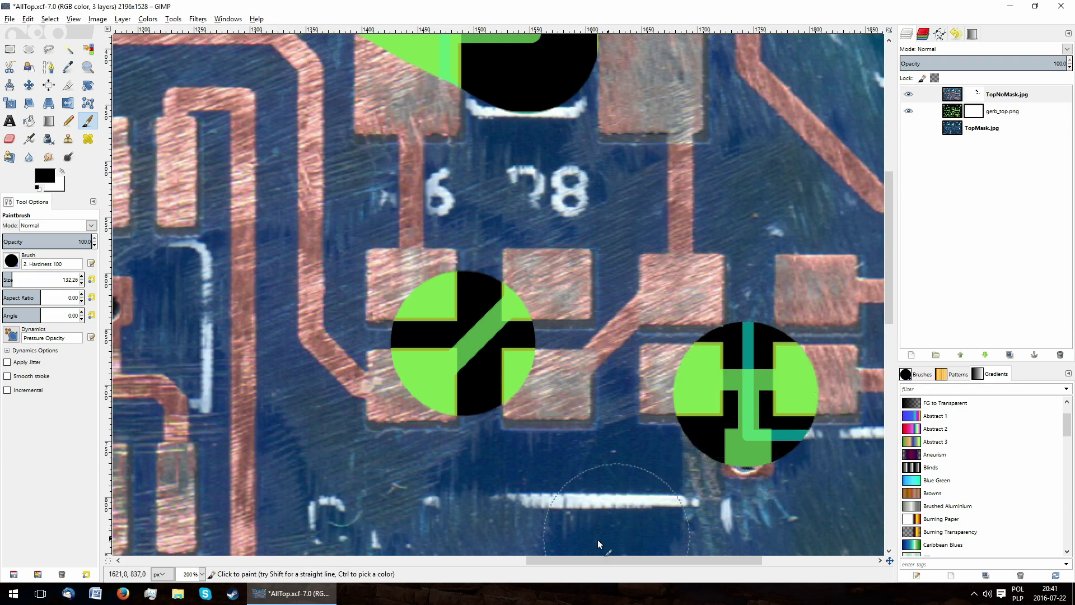
{"action": "scroll", "coordinate": [597, 540], "scroll_direction": "down", "scroll_amount": 10}
{"action": "left_click", "coordinate": [505, 360]}
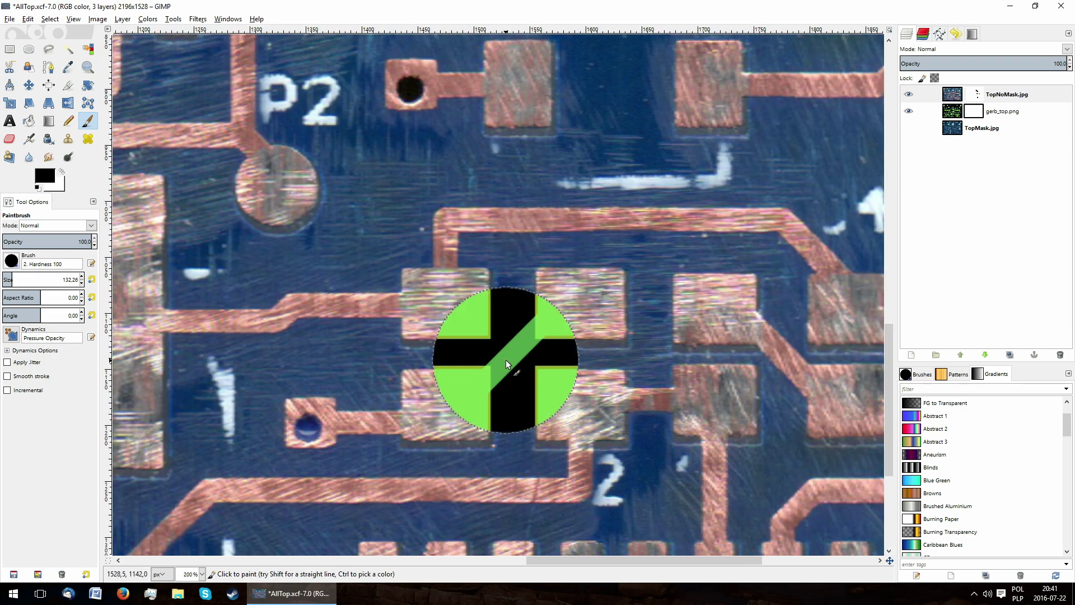
{"action": "left_click", "coordinate": [788, 356]}
Step: Paint over the lower pad row and another pad row to show the green render
{"action": "scroll", "coordinate": [613, 374], "scroll_direction": "down", "scroll_amount": 3, "text": "ctrl"}
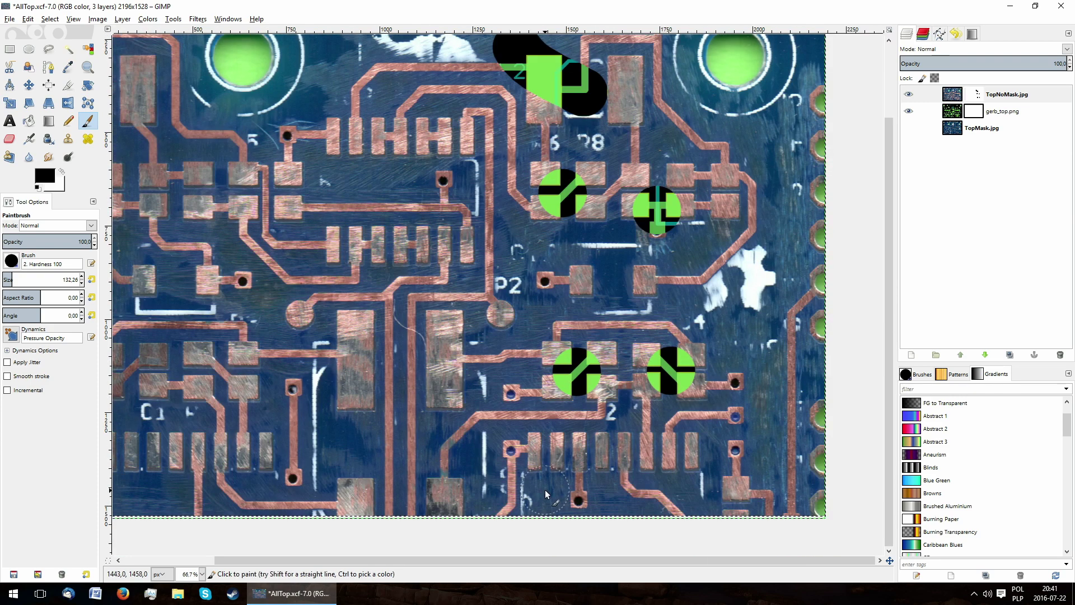
{"action": "scroll", "coordinate": [546, 494], "scroll_direction": "up", "scroll_amount": 2, "text": "ctrl"}
{"action": "left_click", "coordinate": [533, 415]}
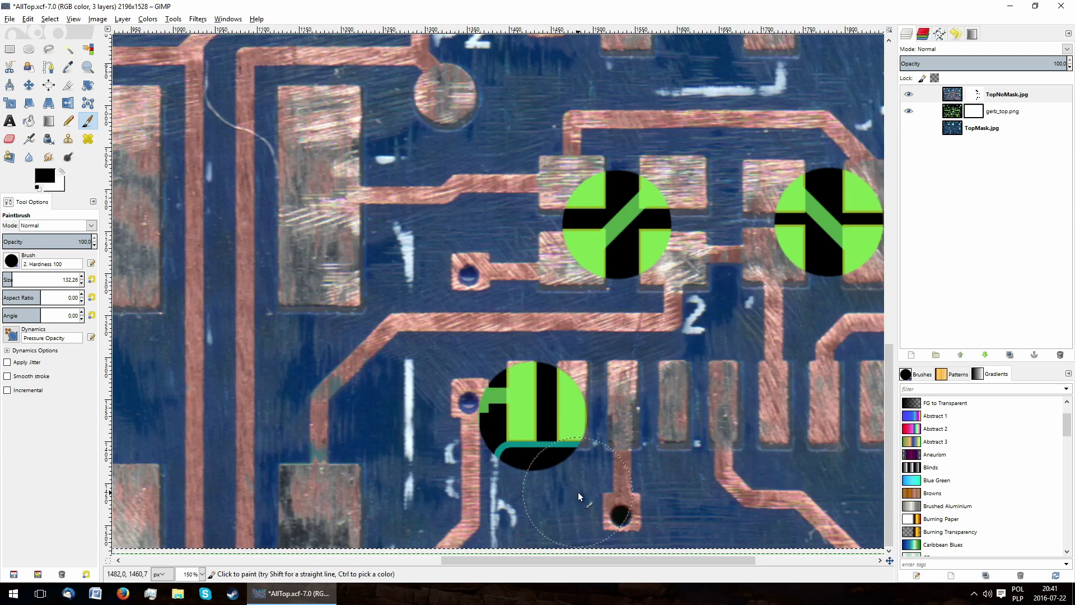
{"action": "scroll", "coordinate": [331, 320], "scroll_direction": "up", "scroll_amount": 7}
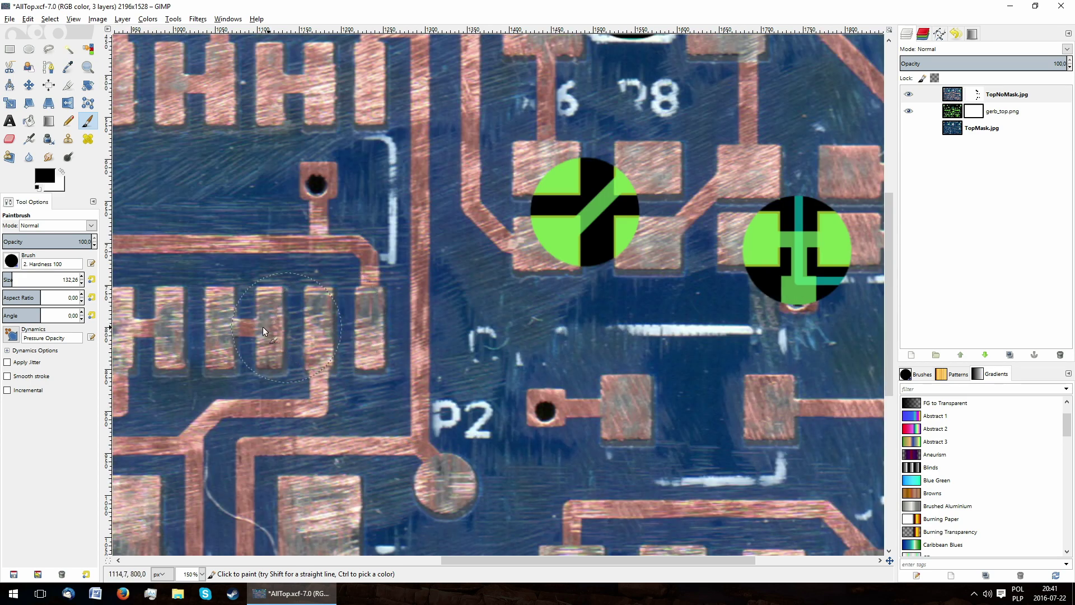
{"action": "left_click_drag", "start_coordinate": [208, 334], "coordinate": [339, 342]}
{"action": "scroll", "coordinate": [419, 562], "scroll_direction": "left", "scroll_amount": 10}
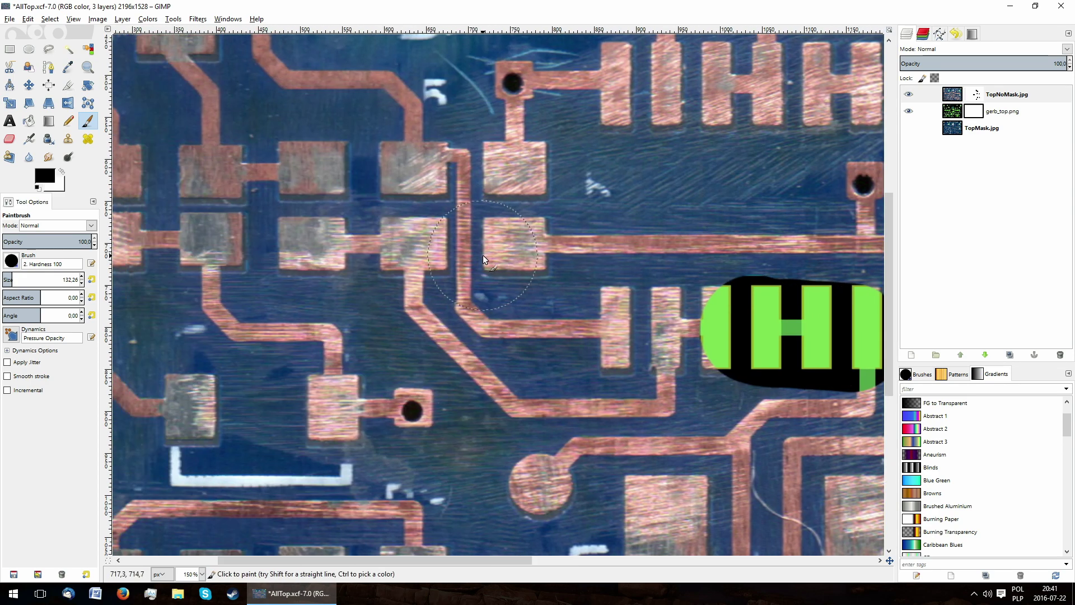
{"action": "left_click", "coordinate": [456, 247]}
{"action": "scroll", "coordinate": [553, 149], "scroll_direction": "up", "scroll_amount": 5}
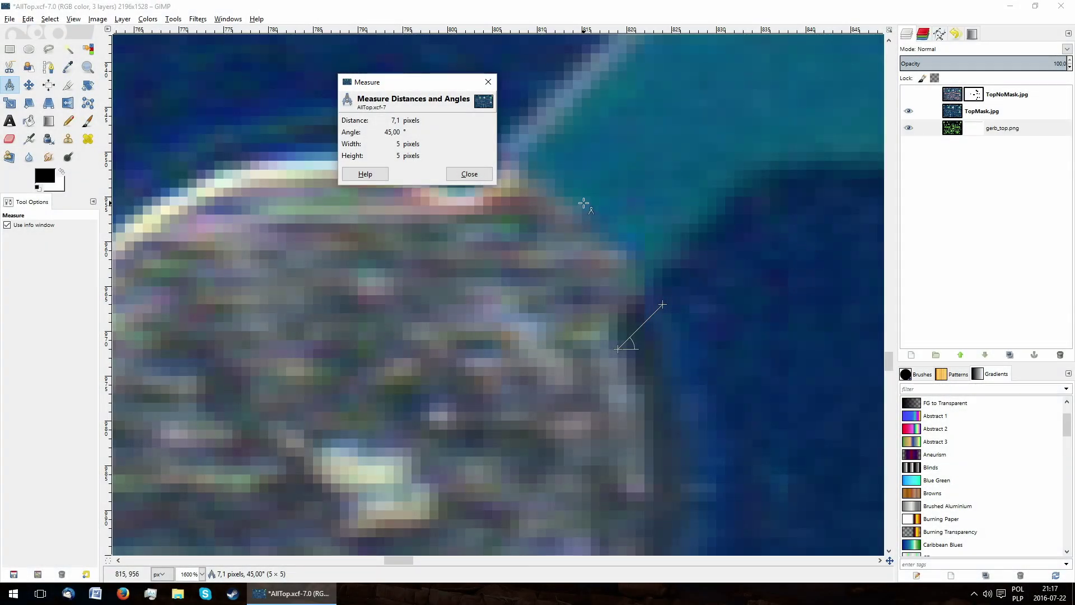
Step: Close the 7.1-pixel, 45° measurement readout and zoom out to the whole board
{"action": "left_click", "coordinate": [468, 175]}
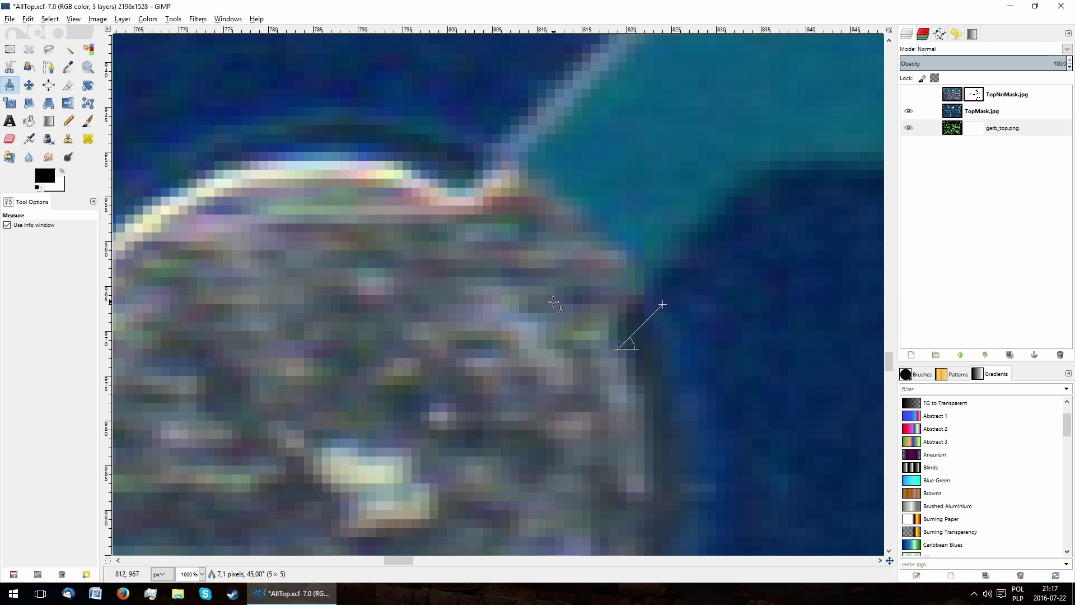
{"action": "key", "text": "2"}
{"action": "key", "text": "1"}
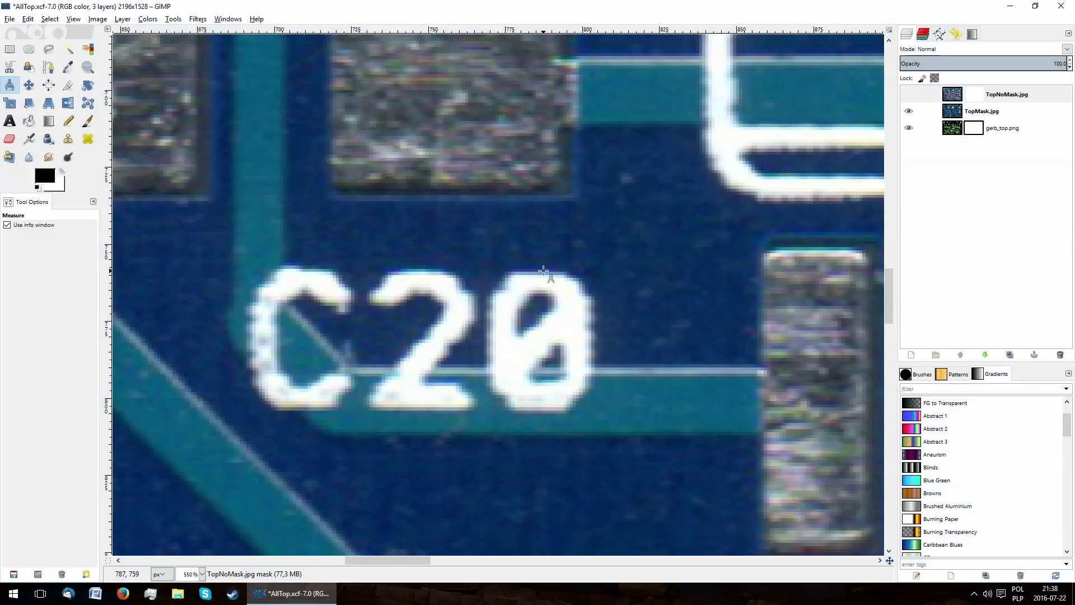
Step: Measure the C20 '0' as 45 pixels tall, then the ring width around a plated hole
{"action": "left_click_drag", "start_coordinate": [542, 272], "coordinate": [544, 395]}
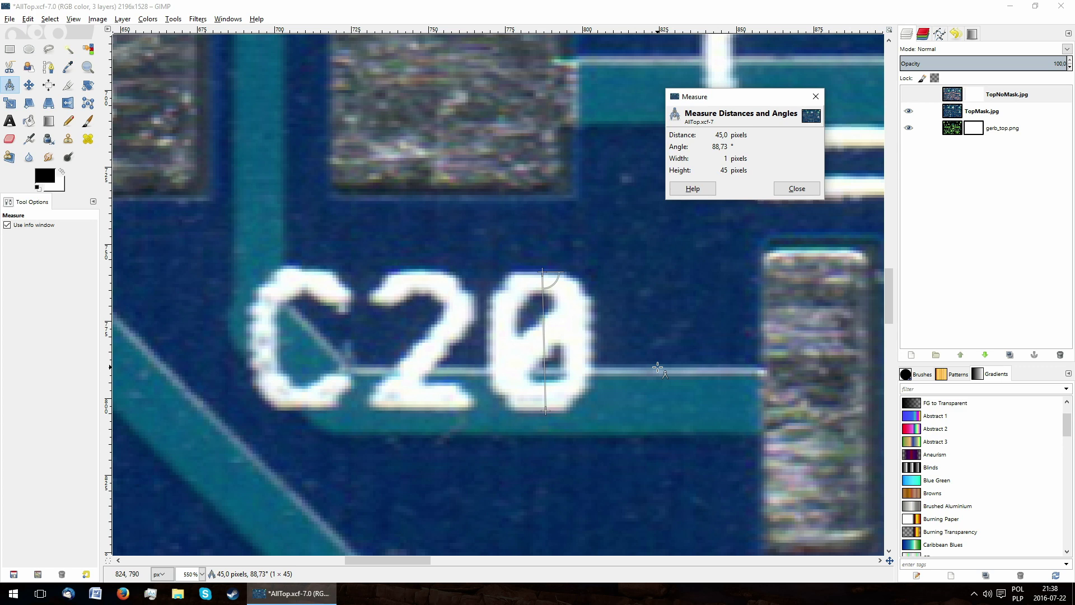
{"action": "scroll", "coordinate": [606, 312], "scroll_direction": "down", "scroll_amount": 3, "text": "ctrl"}
{"action": "scroll", "coordinate": [567, 208], "scroll_direction": "up", "scroll_amount": 5}
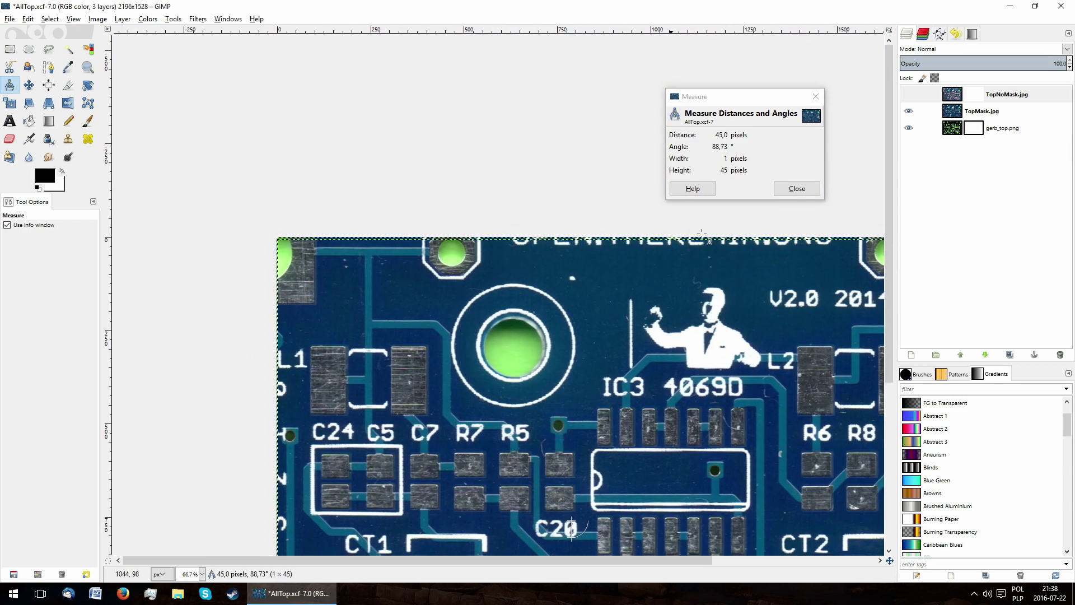
{"action": "left_click", "coordinate": [816, 96]}
{"action": "scroll", "coordinate": [489, 361], "scroll_direction": "up", "scroll_amount": 3, "text": "ctrl"}
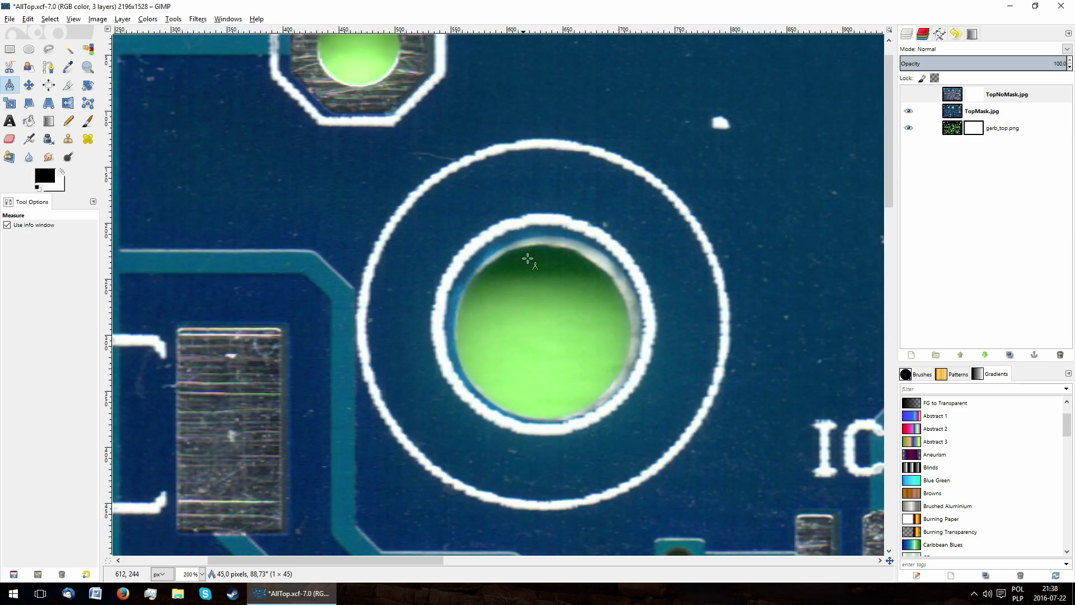
{"action": "left_click_drag", "start_coordinate": [545, 224], "coordinate": [544, 238]}
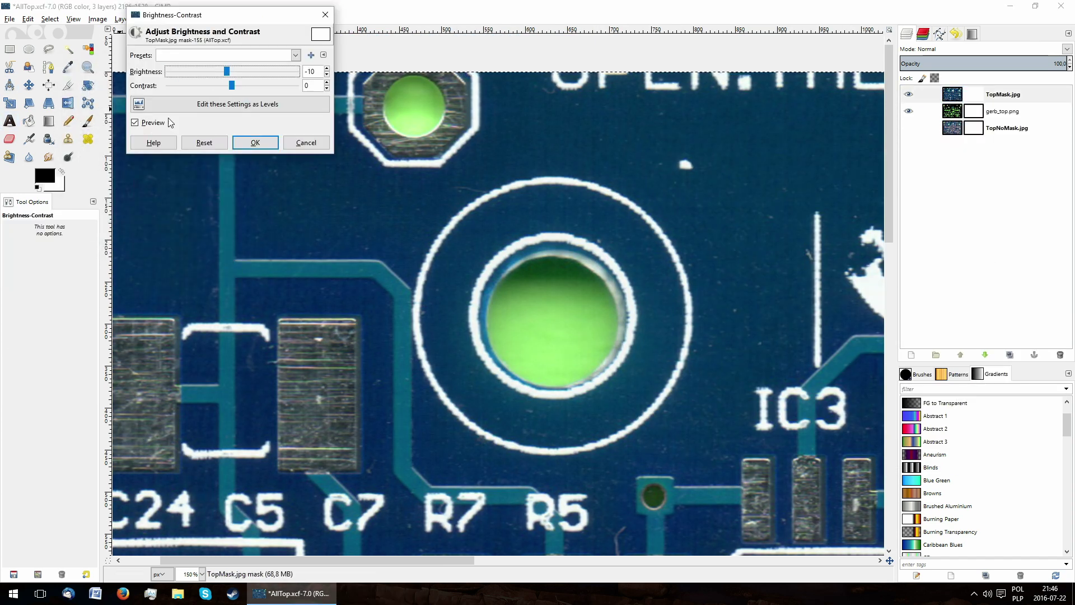
Step: Apply the darker Brightness-Contrast to the mask, reorder the layers, and select TopMask's layer mask
{"action": "left_click", "coordinate": [255, 143]}
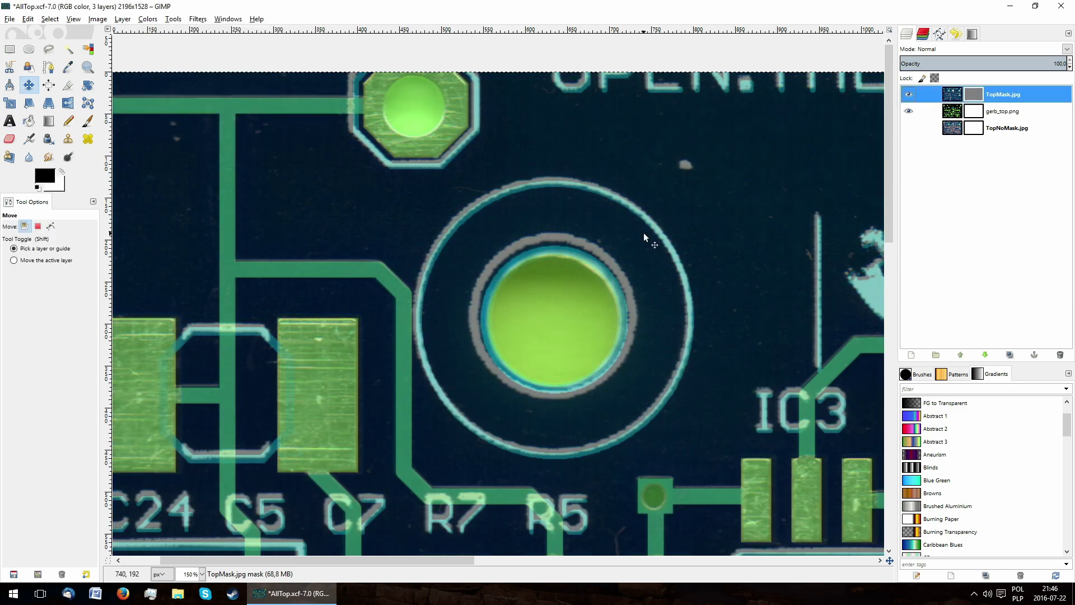
{"action": "scroll", "coordinate": [644, 235], "scroll_direction": "right", "scroll_amount": 5}
{"action": "scroll", "coordinate": [644, 235], "scroll_direction": "down", "scroll_amount": 1}
{"action": "key", "text": "m"}
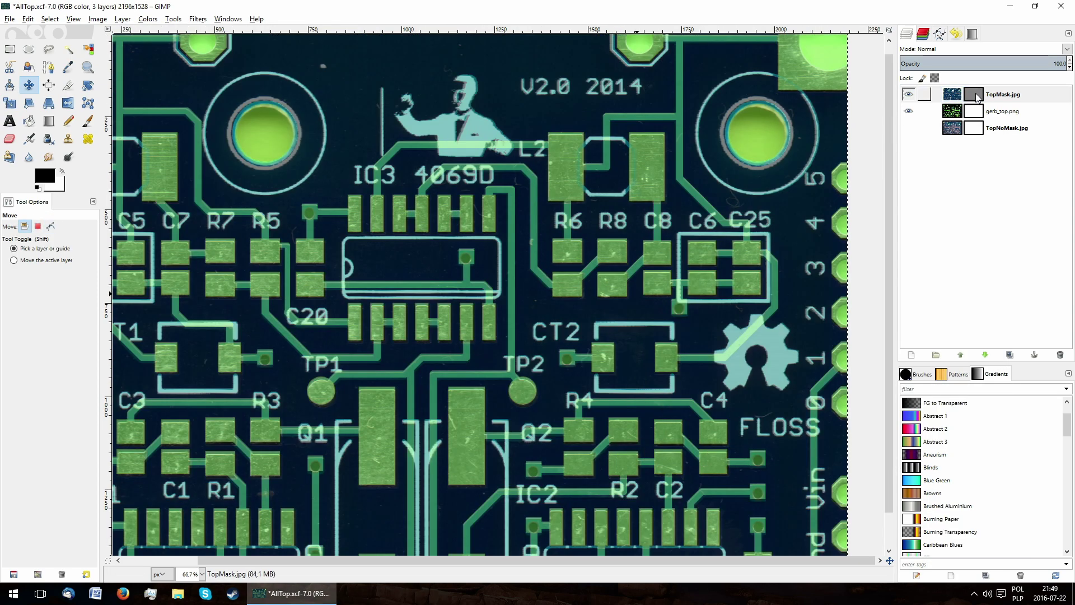
{"action": "left_click", "coordinate": [977, 98]}
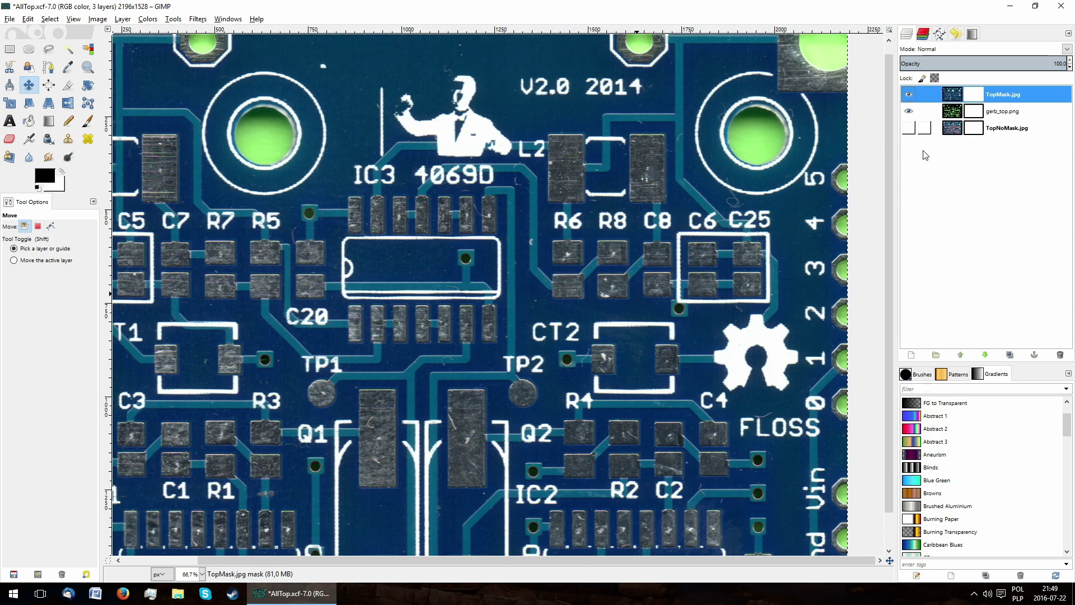
{"action": "scroll", "coordinate": [796, 364], "scroll_direction": "up", "scroll_amount": 3, "text": "ctrl"}
{"action": "left_click_drag", "start_coordinate": [639, 560], "coordinate": [661, 560]}
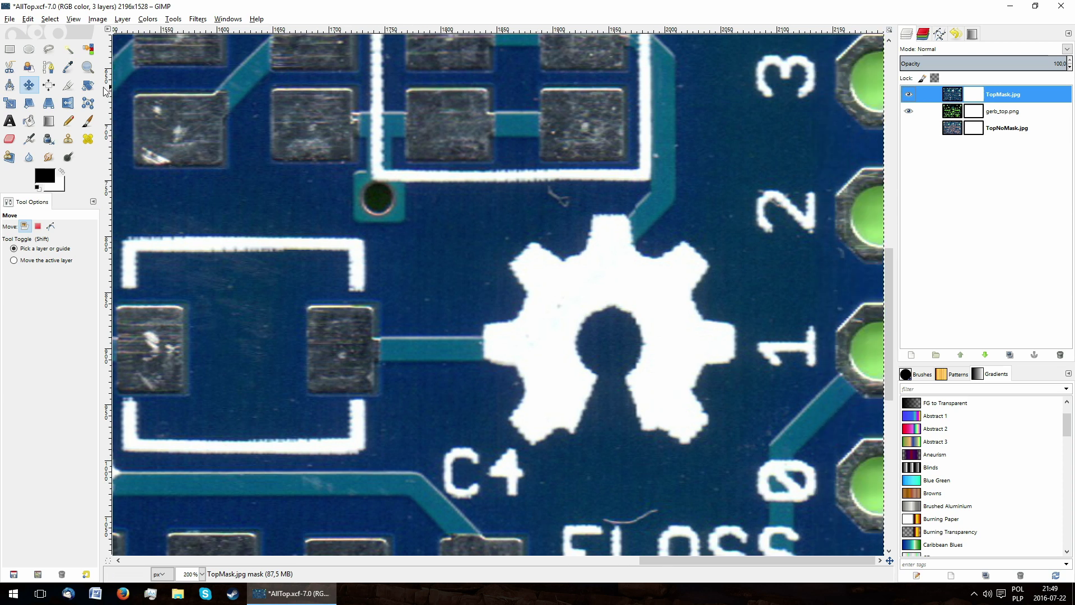
Step: Paint black on the mask over the gear, pads, V2.0 2014 and the figure's head to reveal the render
{"action": "key", "text": "p"}
{"action": "left_click_drag", "start_coordinate": [602, 208], "coordinate": [716, 382]}
{"action": "scroll", "coordinate": [748, 487], "scroll_direction": "up", "scroll_amount": 10}
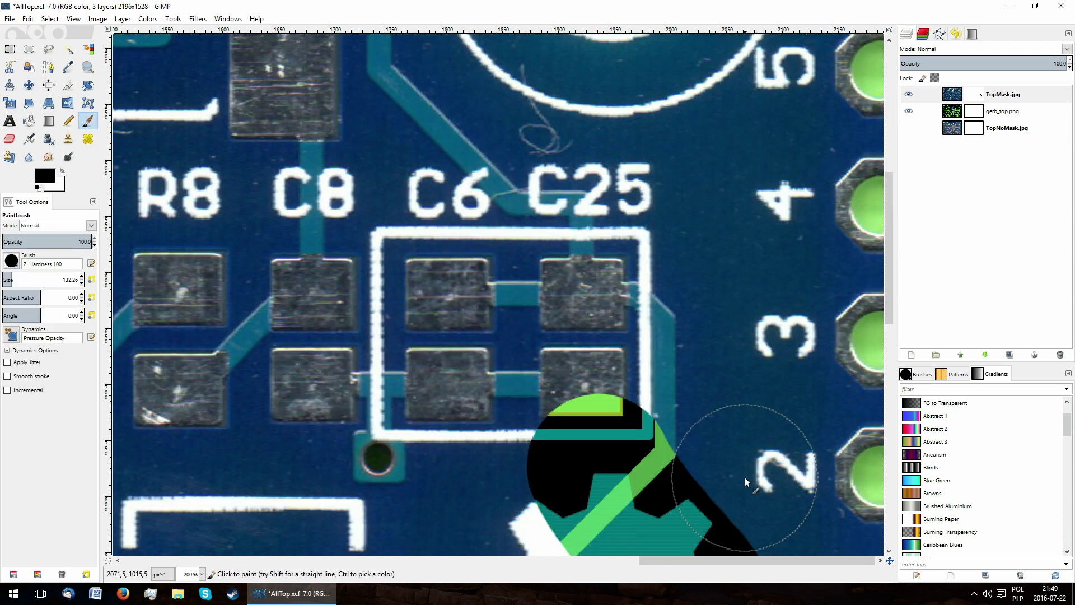
{"action": "left_click_drag", "start_coordinate": [282, 297], "coordinate": [742, 268]}
{"action": "scroll", "coordinate": [756, 476], "scroll_direction": "up", "scroll_amount": 3}
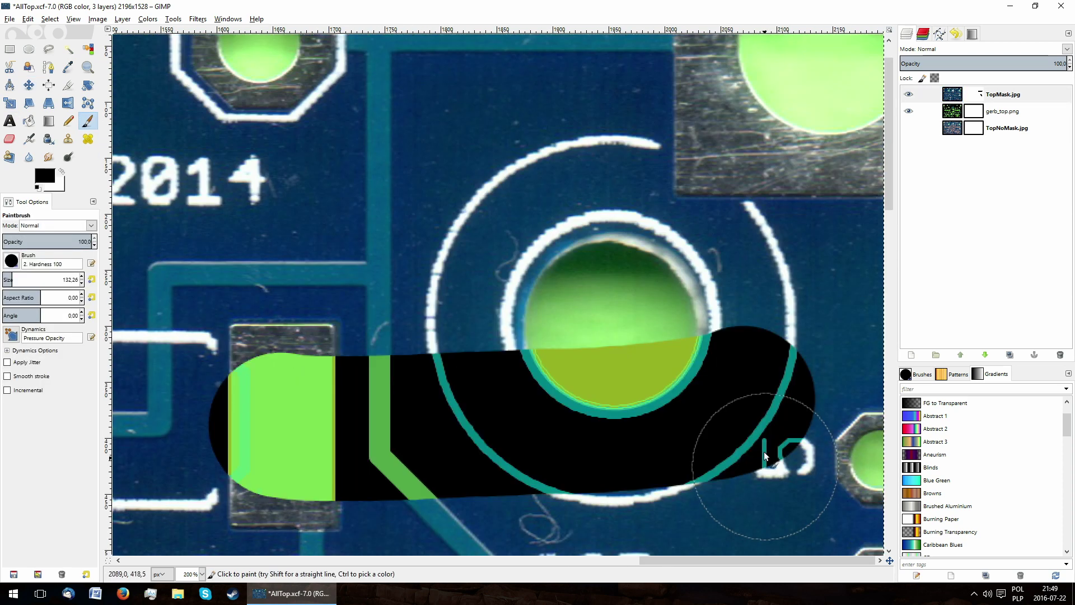
{"action": "left_click", "coordinate": [596, 180]}
{"action": "left_click_drag", "start_coordinate": [671, 561], "coordinate": [518, 562]}
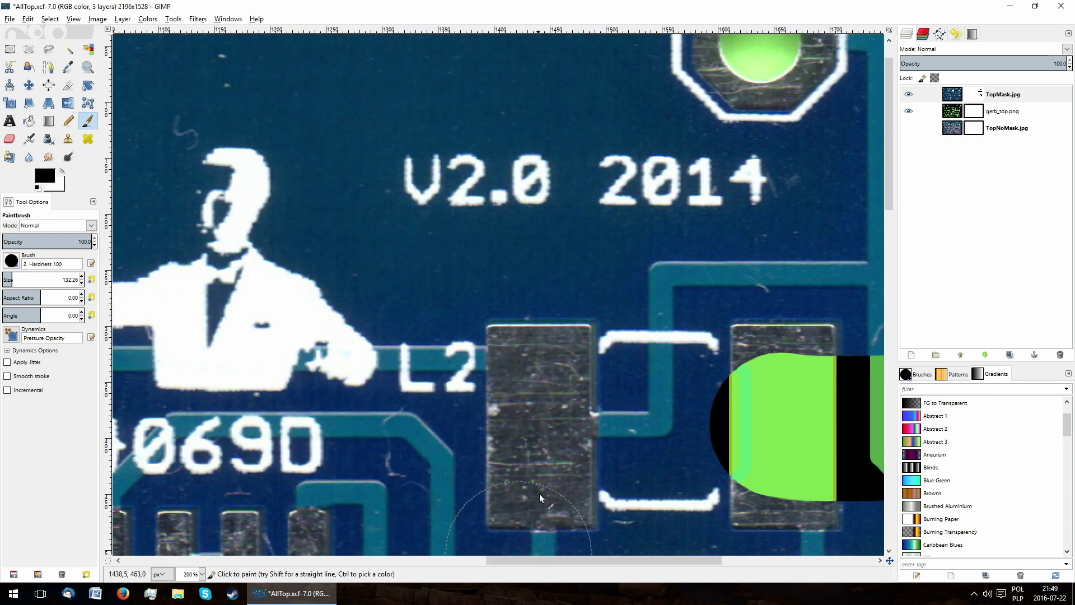
{"action": "left_click_drag", "start_coordinate": [427, 249], "coordinate": [771, 249]}
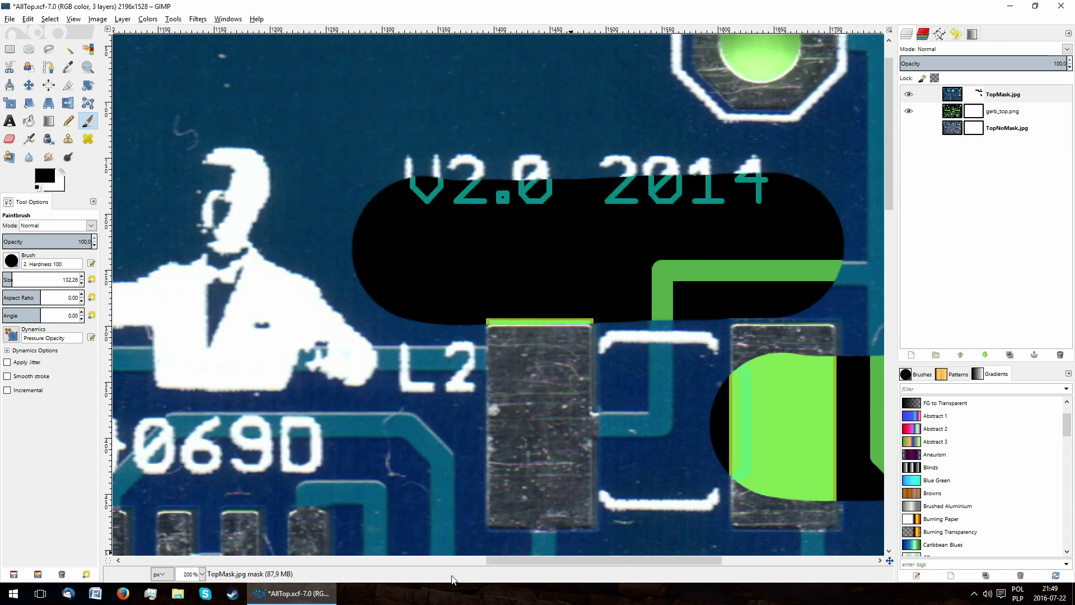
{"action": "scroll", "coordinate": [439, 525], "scroll_direction": "left", "scroll_amount": 5, "text": "shift"}
{"action": "left_click_drag", "start_coordinate": [317, 516], "coordinate": [548, 508]}
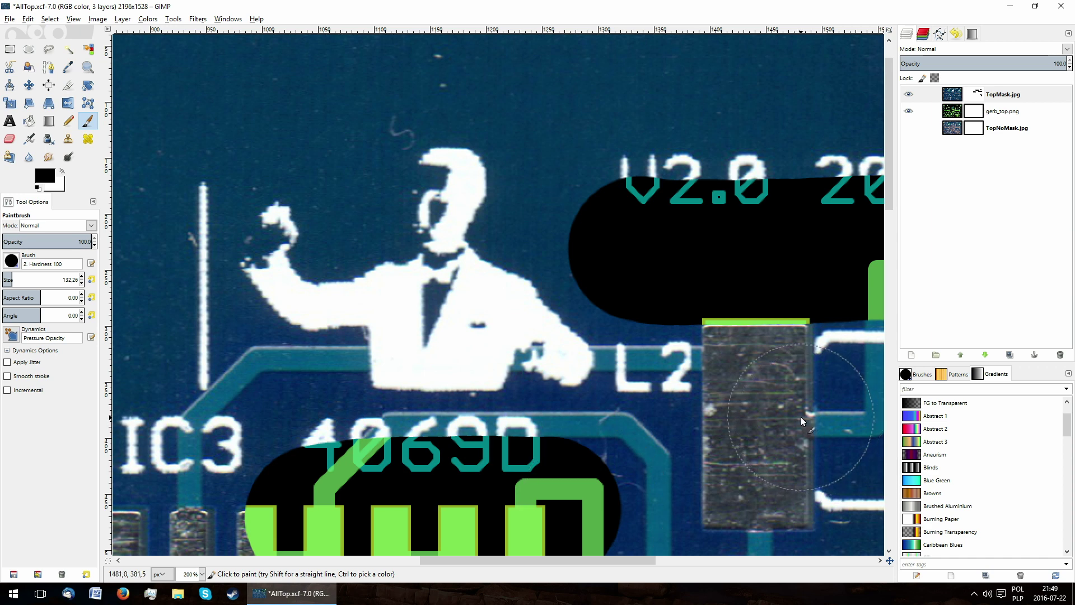
{"action": "left_click_drag", "start_coordinate": [458, 185], "coordinate": [246, 222]}
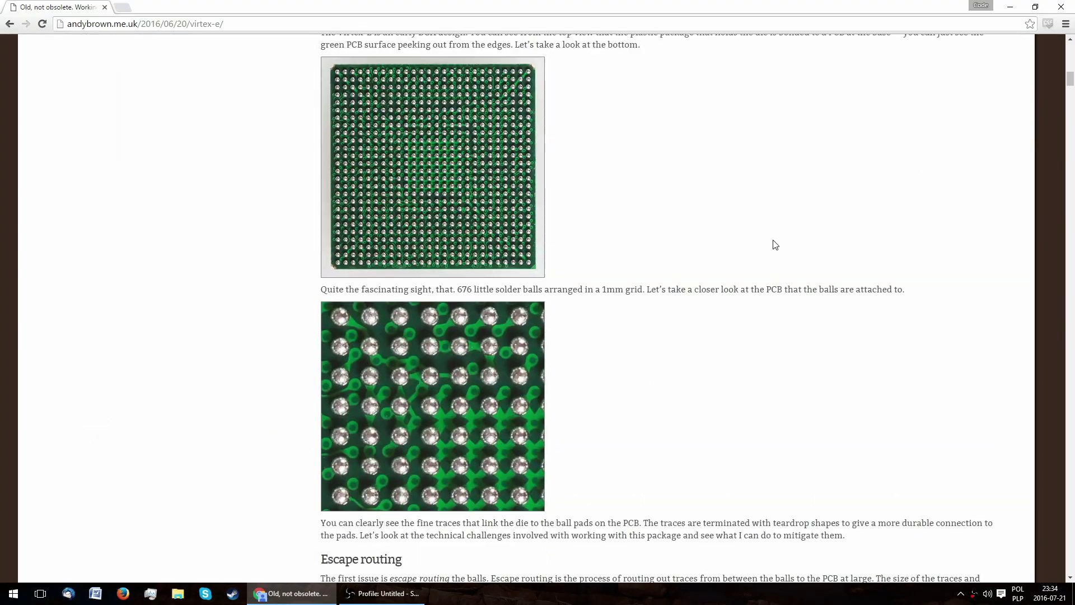
Step: Scroll the Virtex-E article to the BGA footprint photo with the red-circled soldermask defect
{"action": "scroll", "coordinate": [775, 245], "scroll_direction": "down", "scroll_amount": 20}
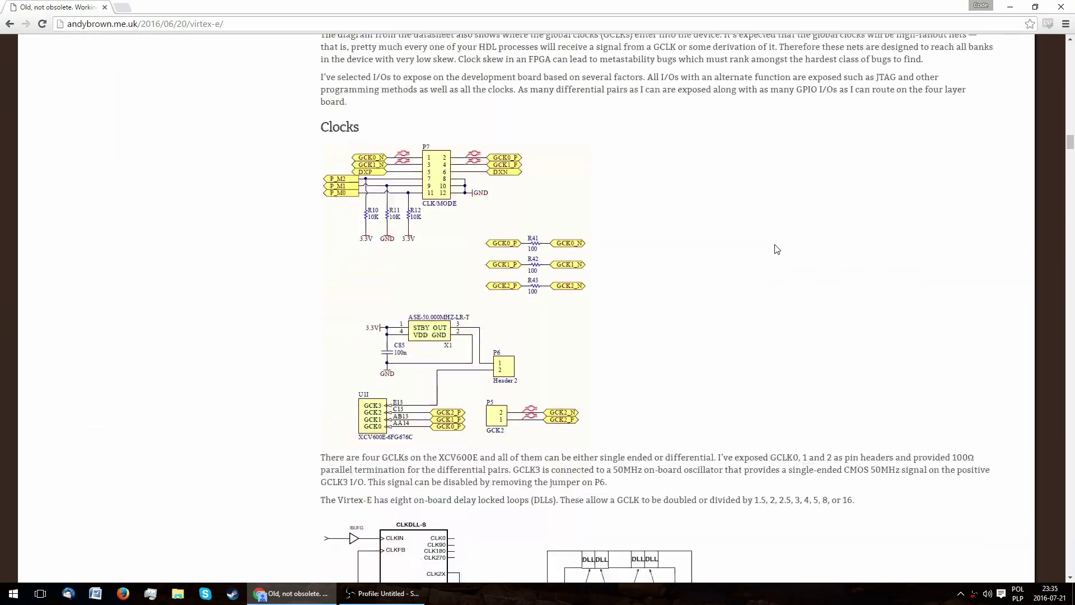
{"action": "scroll", "coordinate": [777, 249], "scroll_direction": "down", "scroll_amount": 20}
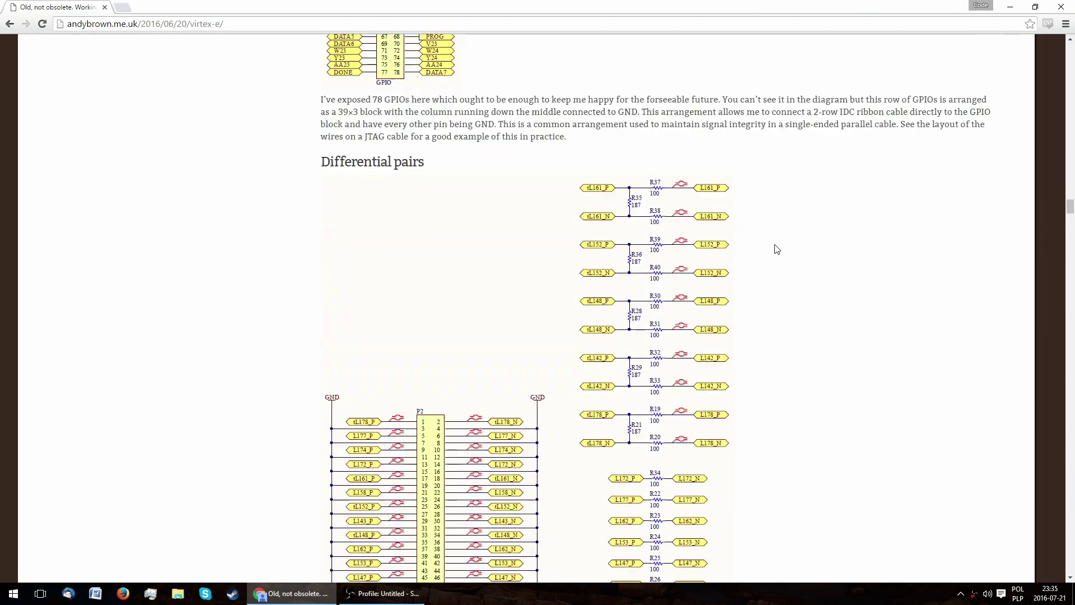
{"action": "scroll", "coordinate": [777, 249], "scroll_direction": "down", "scroll_amount": 20}
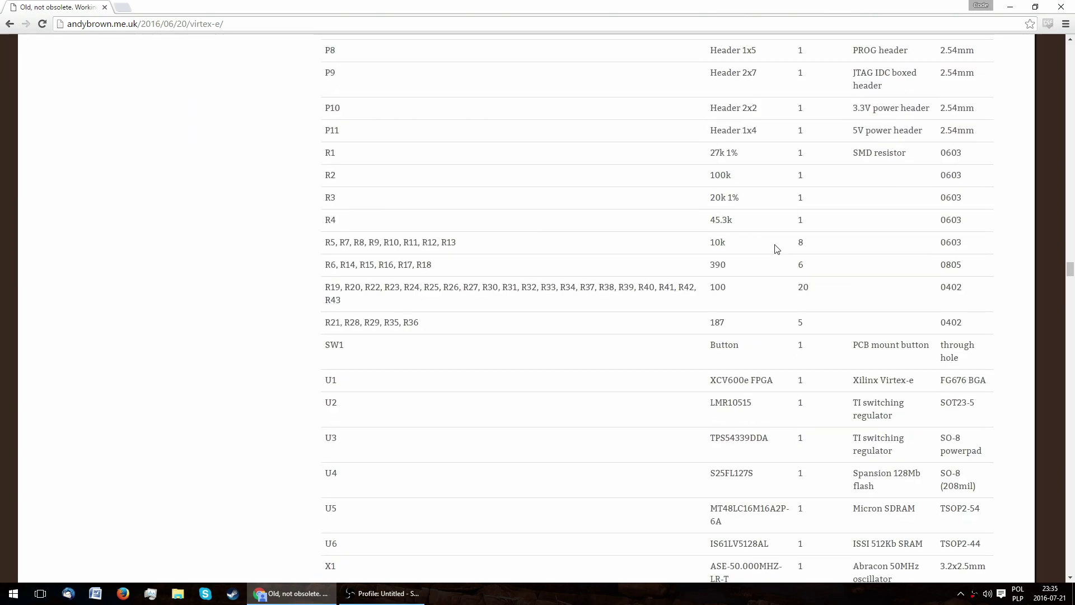
{"action": "scroll", "coordinate": [777, 250], "scroll_direction": "down", "scroll_amount": 20}
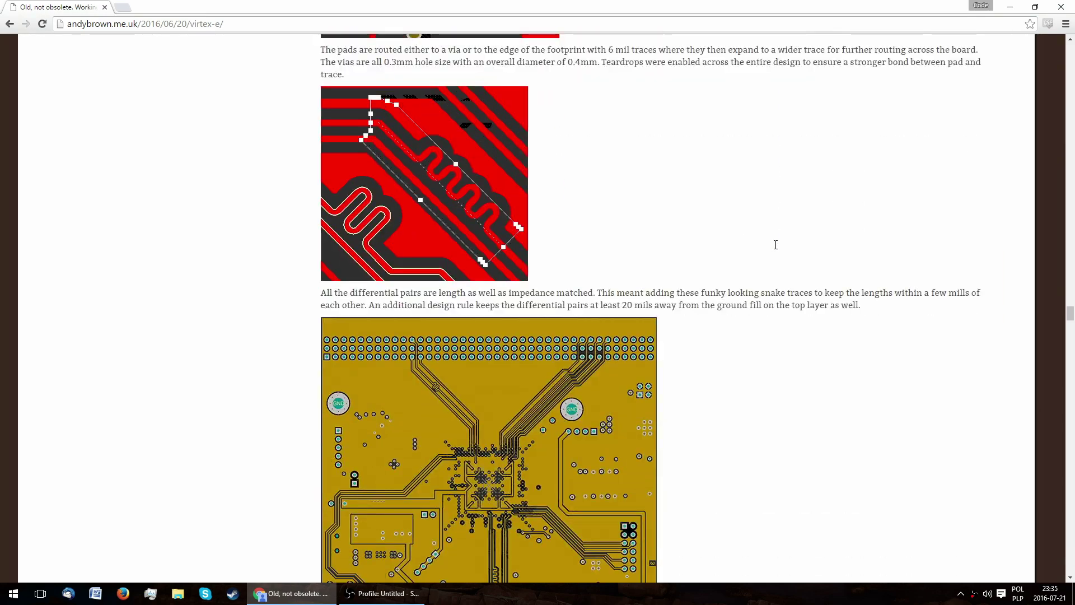
{"action": "scroll", "coordinate": [777, 249], "scroll_direction": "down", "scroll_amount": 20}
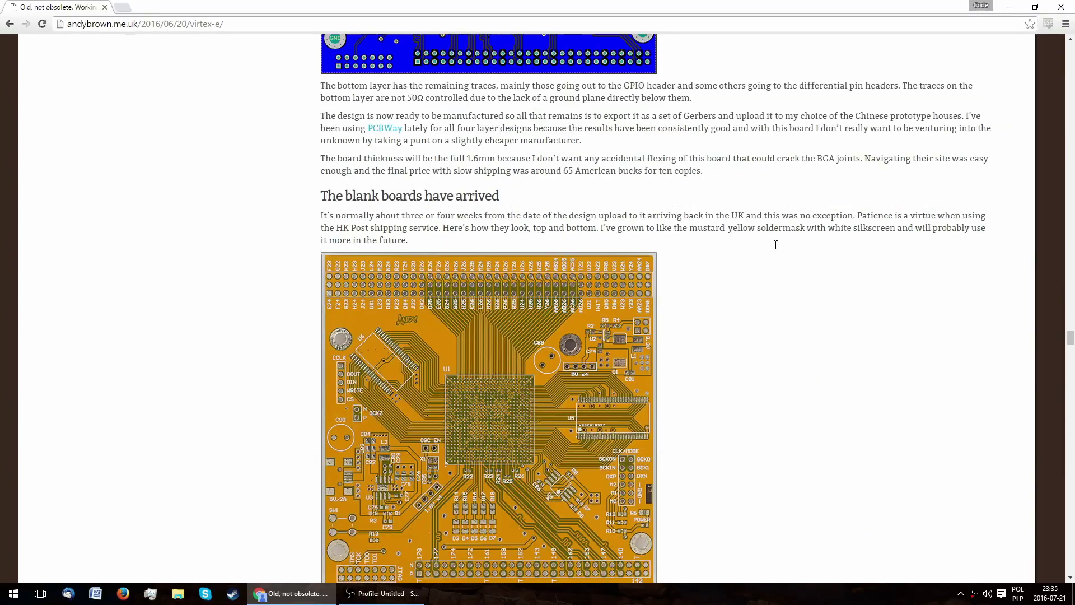
{"action": "scroll", "coordinate": [777, 249], "scroll_direction": "down", "scroll_amount": 20}
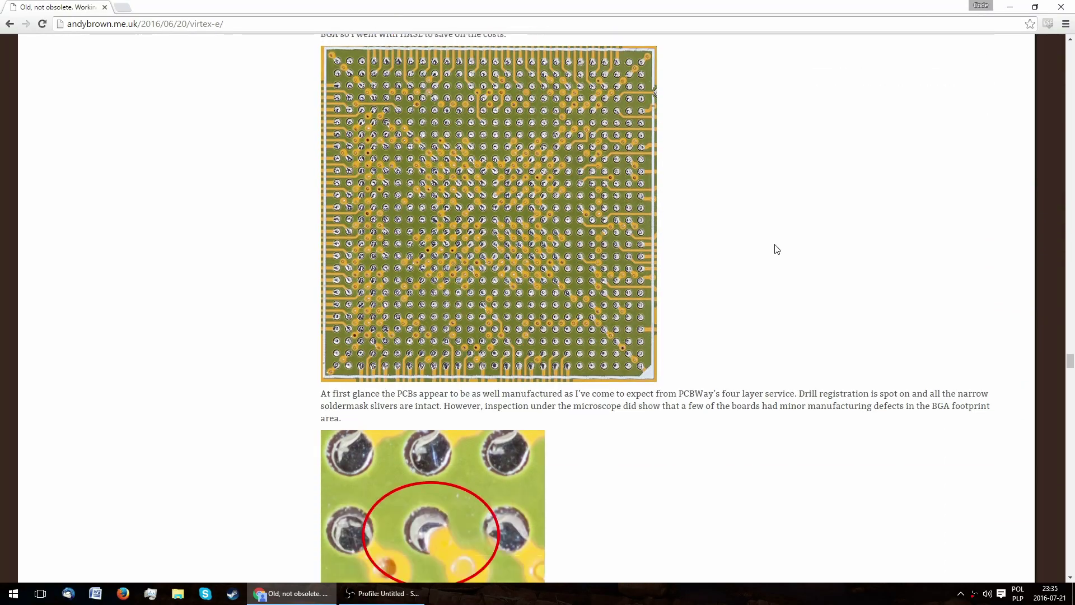
{"action": "scroll", "coordinate": [777, 250], "scroll_direction": "down", "scroll_amount": 3}
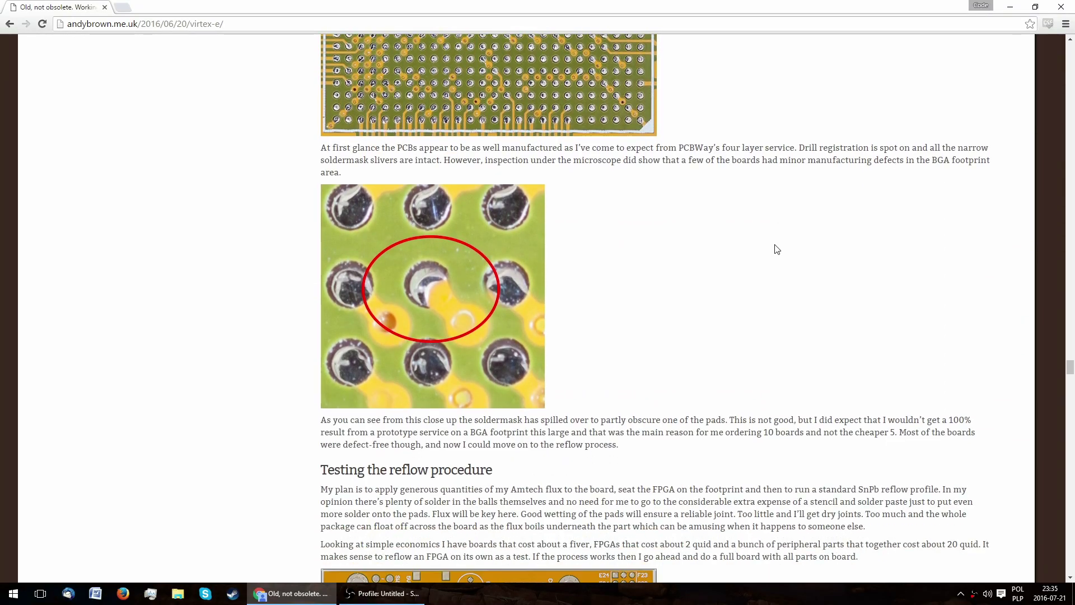